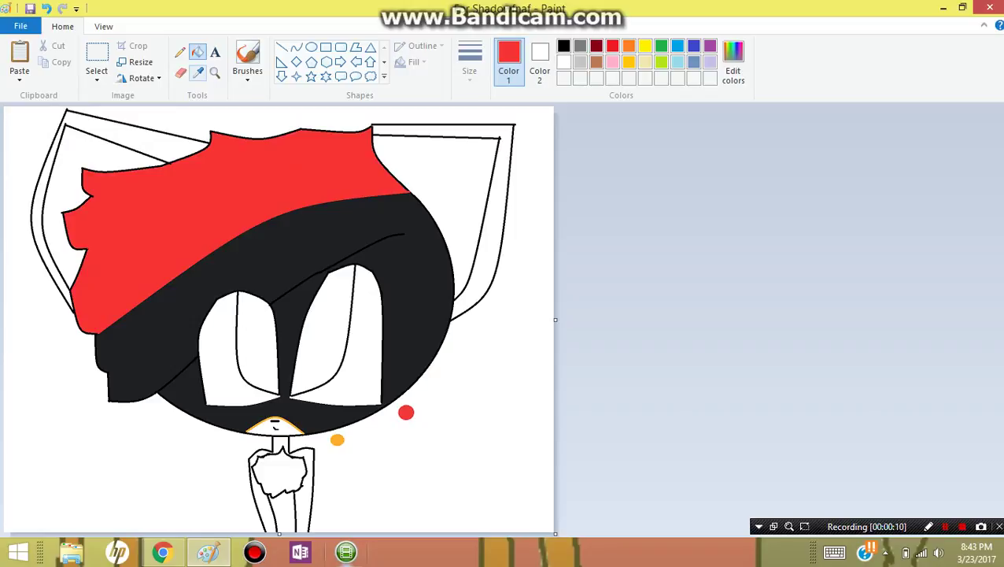
# - Fill the muzzle and both inner ears with the orange sampled from the dot beneath the head
pyautogui.click(197, 72)
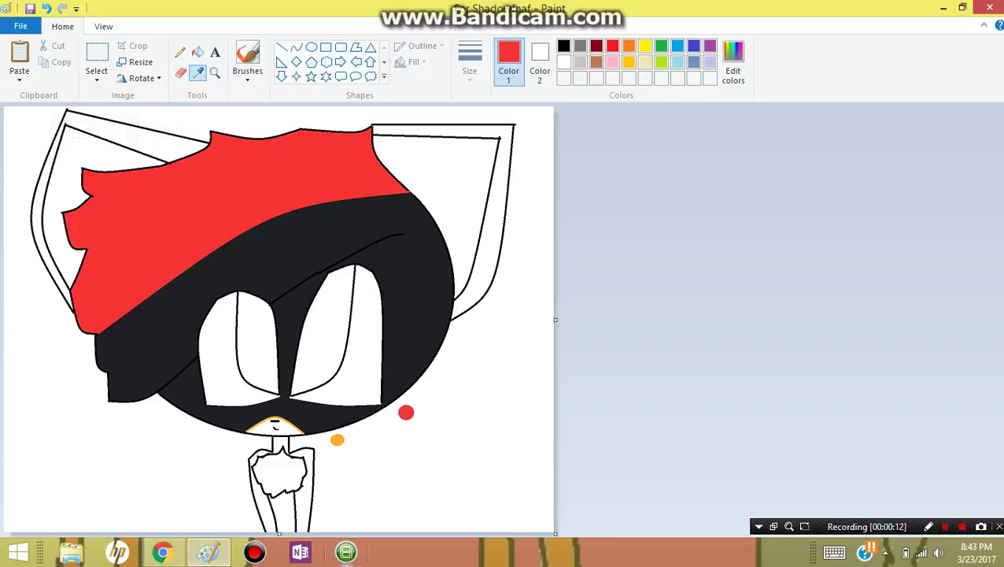
pyautogui.click(337, 440)
pyautogui.click(285, 428)
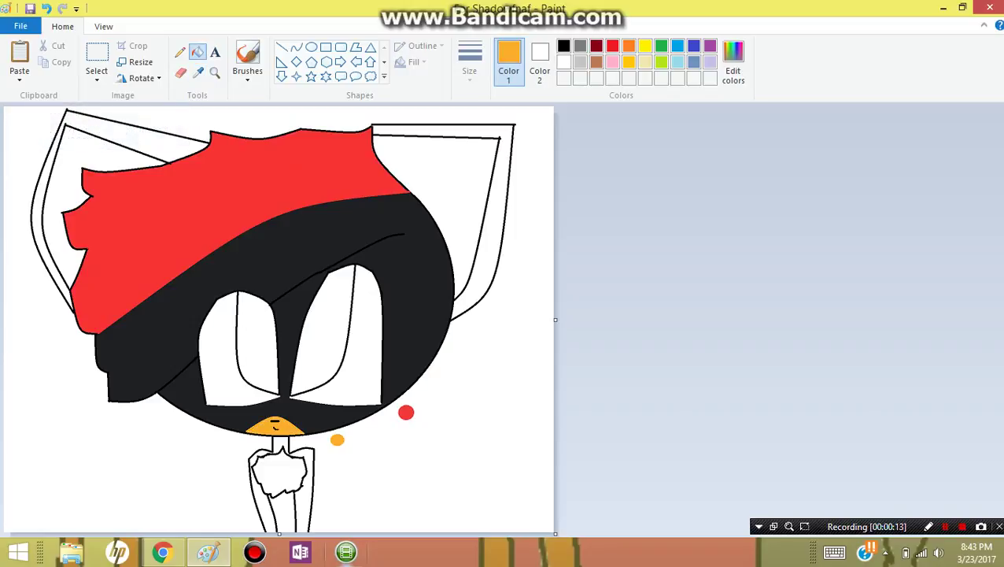
pyautogui.click(443, 185)
pyautogui.click(70, 180)
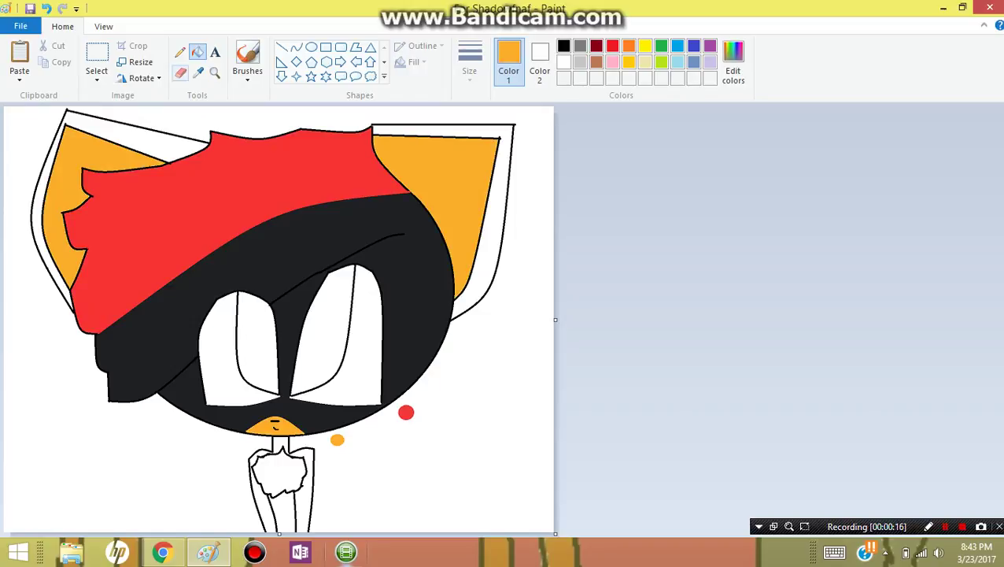
# - Fill the outer rims of both ears with the near-black colour sampled from the face
pyautogui.click(198, 72)
pyautogui.click(419, 256)
pyautogui.click(495, 244)
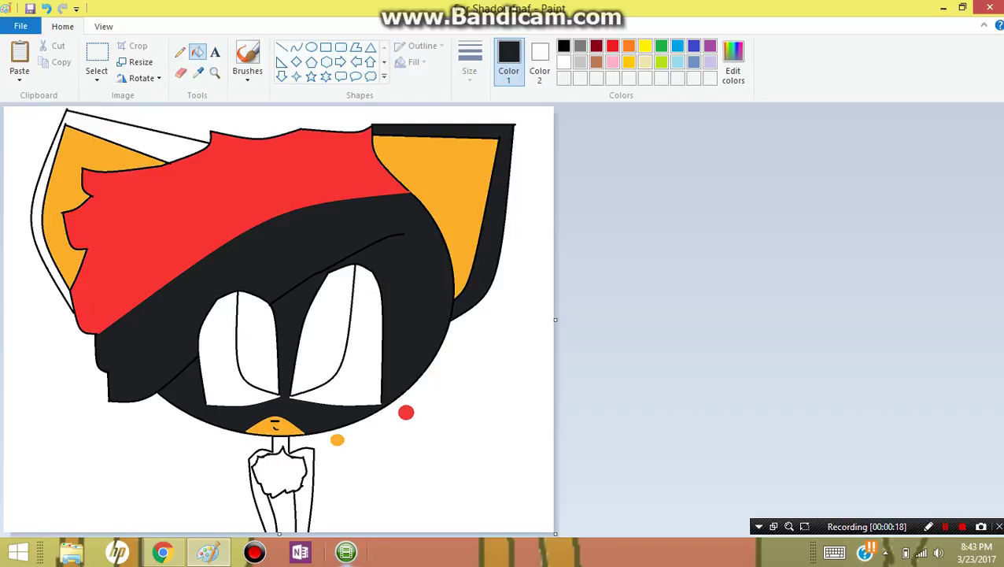
pyautogui.click(43, 236)
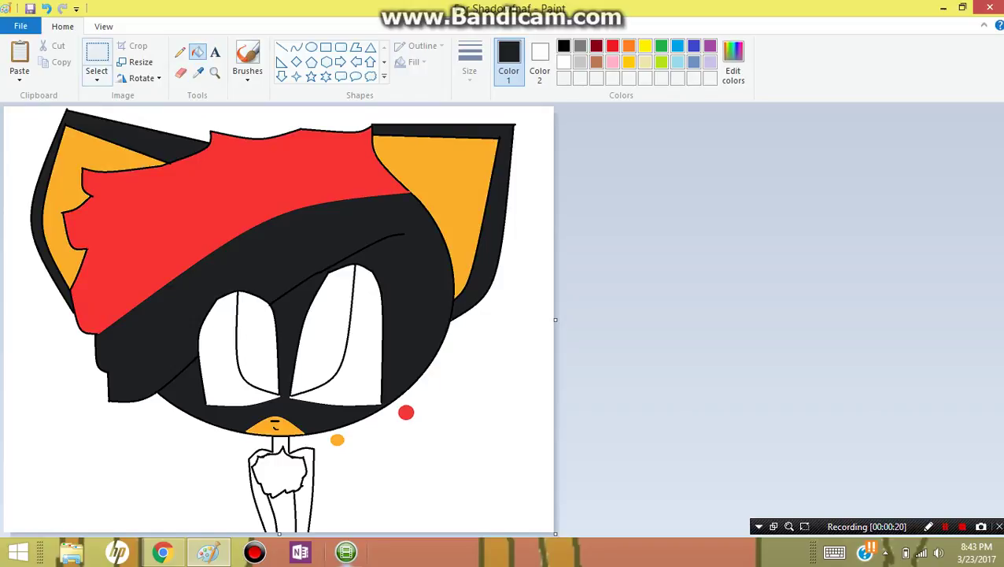
pyautogui.click(97, 80)
pyautogui.click(55, 130)
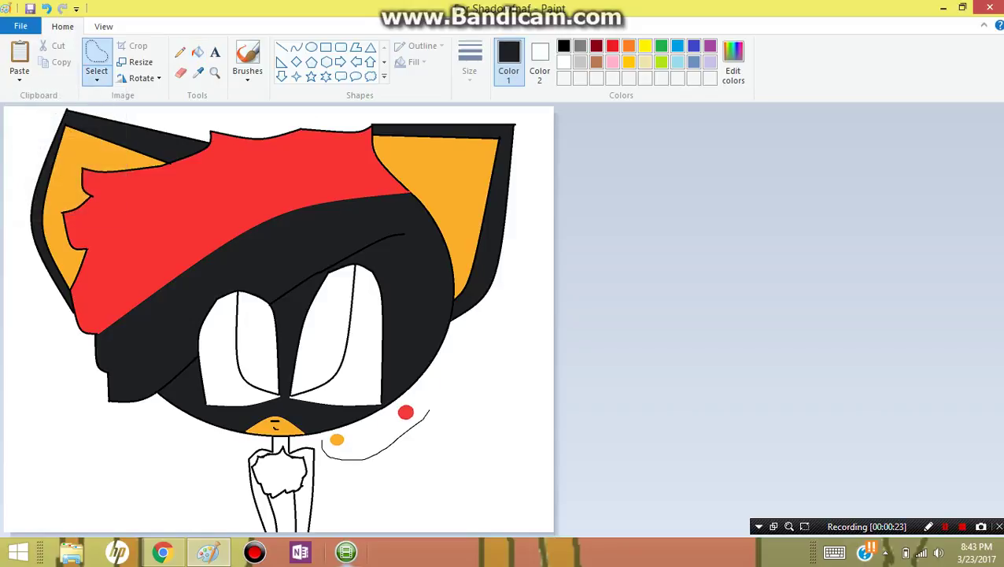
pyautogui.moveTo(429, 410); pyautogui.dragTo(432, 406)
pyautogui.click(215, 73)
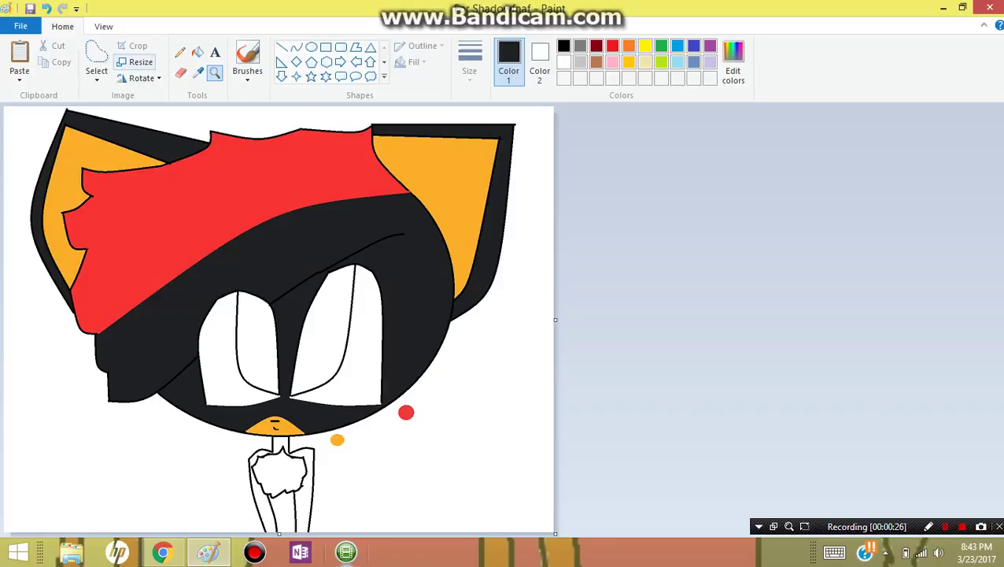
# - Fill the irises of both eyes with the red sampled from the dot beside the head
pyautogui.click(198, 73)
pyautogui.click(406, 413)
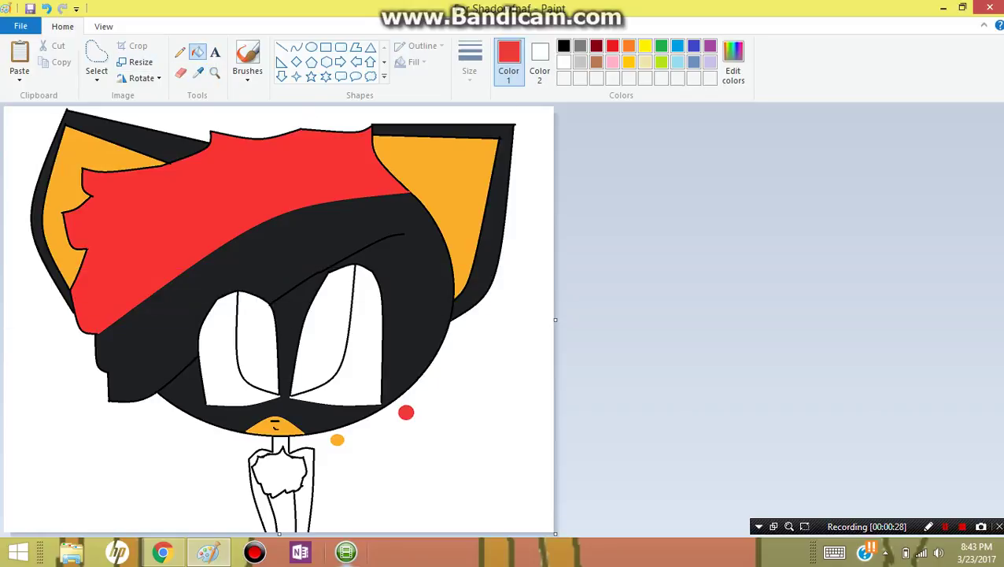
pyautogui.click(258, 350)
pyautogui.click(329, 330)
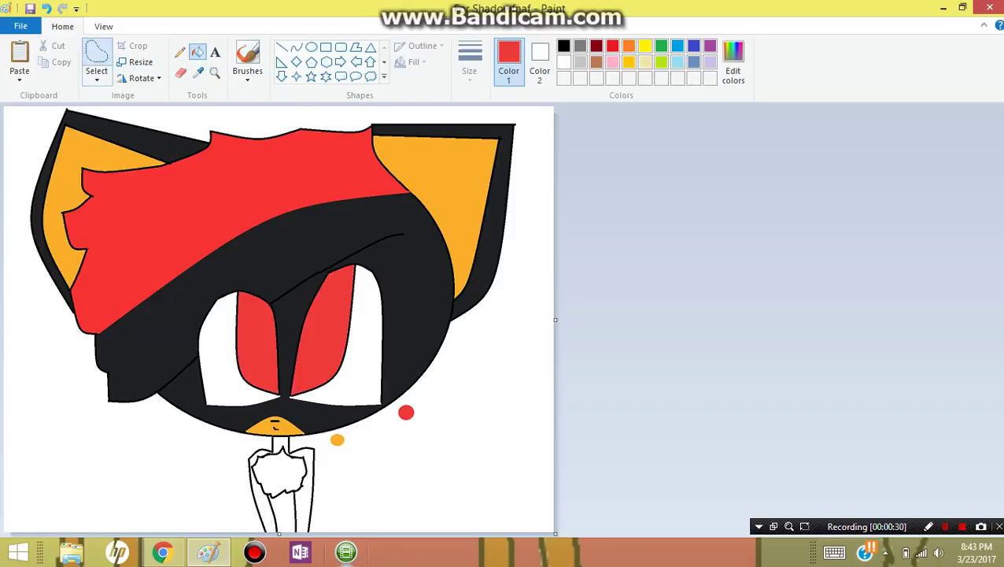
# - Fill the neck, body and arms with the near-black sampled from the face, leaving the chest fluff white
pyautogui.click(96, 59)
pyautogui.click(198, 71)
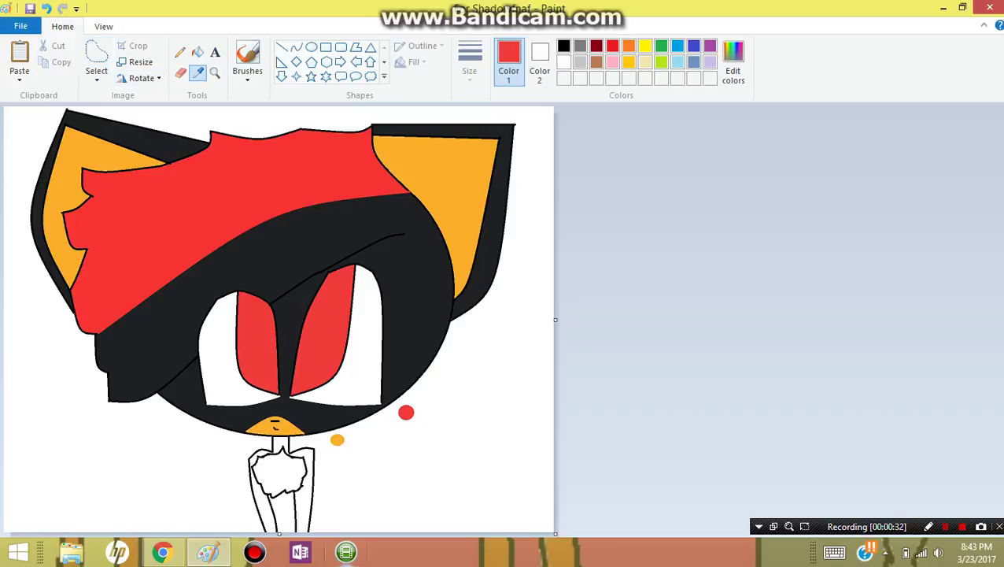
pyautogui.click(256, 260)
pyautogui.click(255, 496)
pyautogui.click(280, 514)
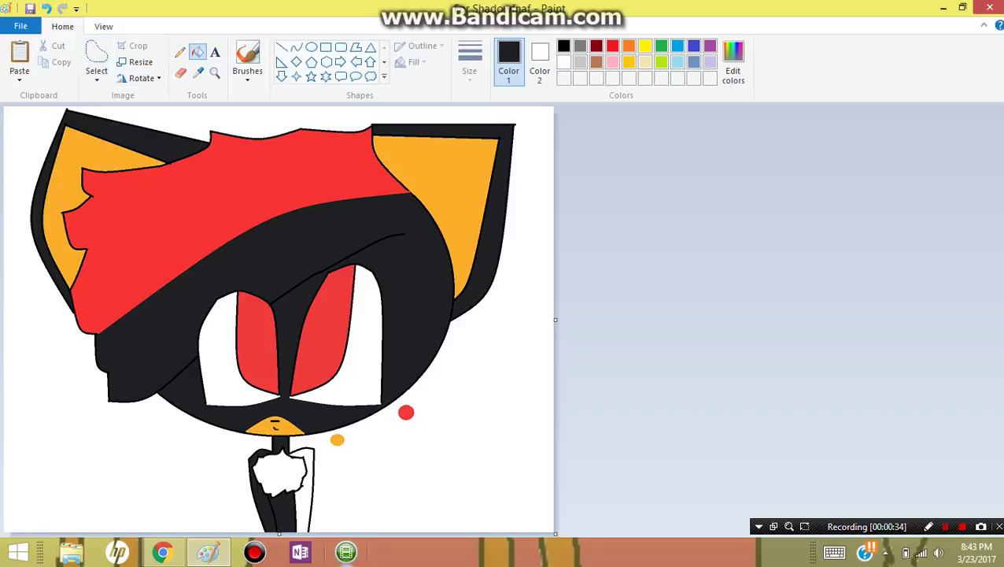
pyautogui.click(306, 492)
# - Cut out the orange and red sample dots with a free-form selection, and close the drawing with its changes saved
pyautogui.click(97, 54)
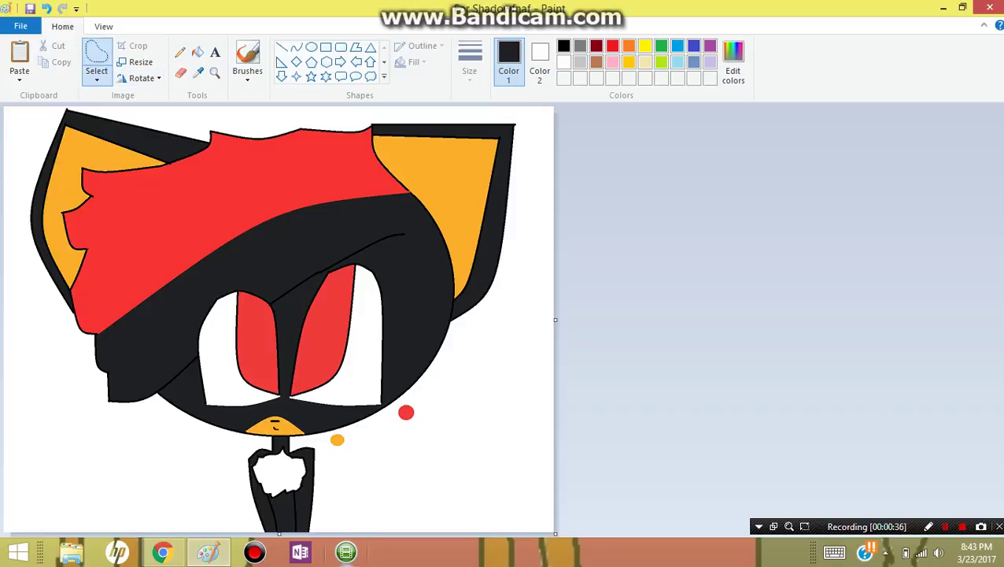
pyautogui.moveTo(325, 437); pyautogui.dragTo(398, 451)
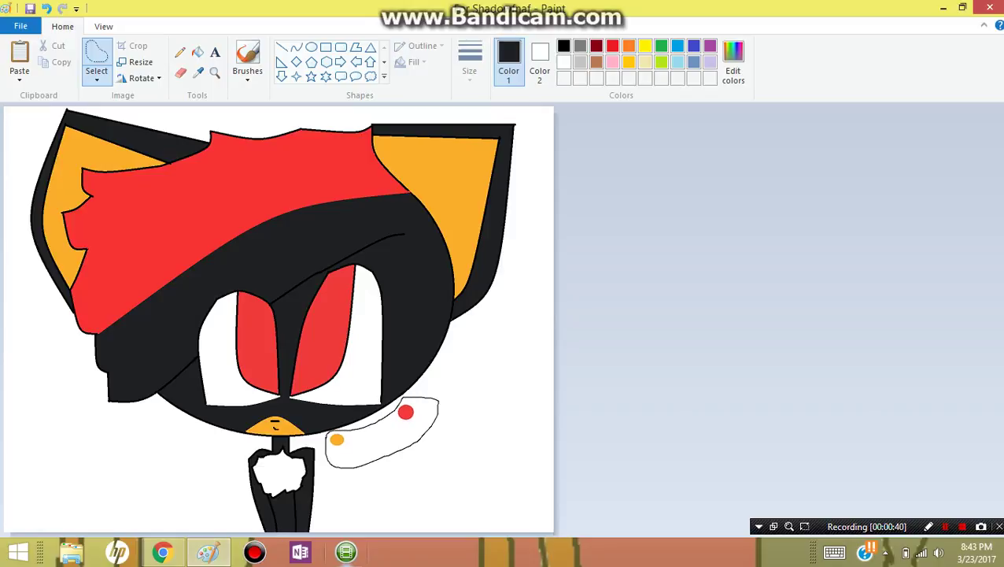
pyautogui.moveTo(329, 432); pyautogui.dragTo(326, 435)
pyautogui.click(54, 47)
pyautogui.click(990, 7)
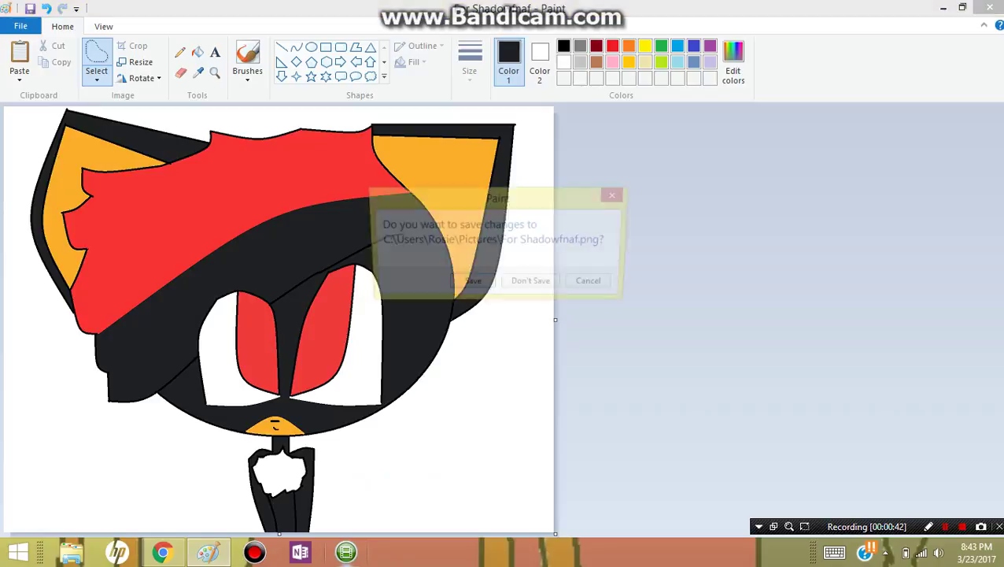
pyautogui.click(471, 285)
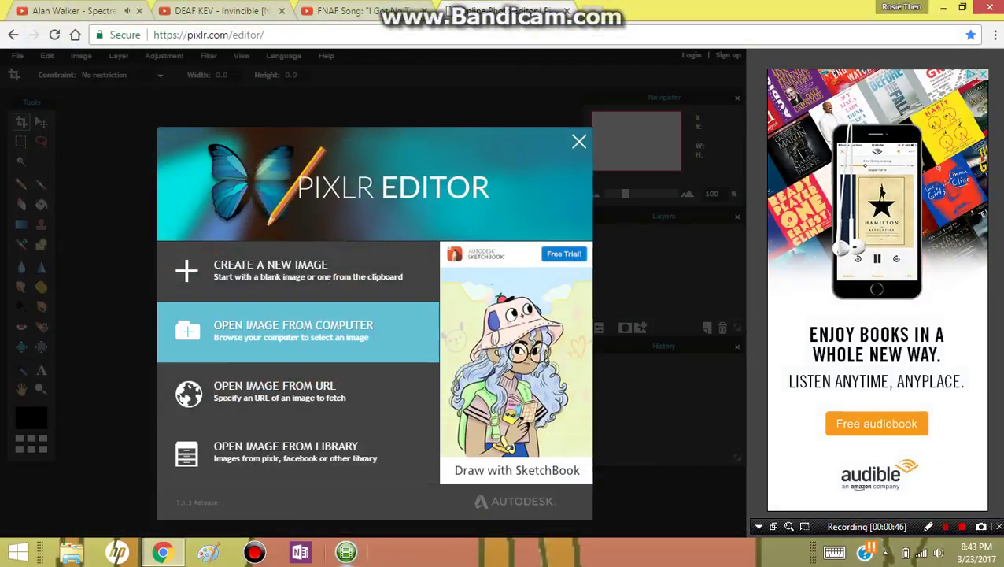
# - In Pixlr Editor, open the image For Shadowfnaf from the computer's Pictures folder, searching for "For sha"
pyautogui.click(314, 332)
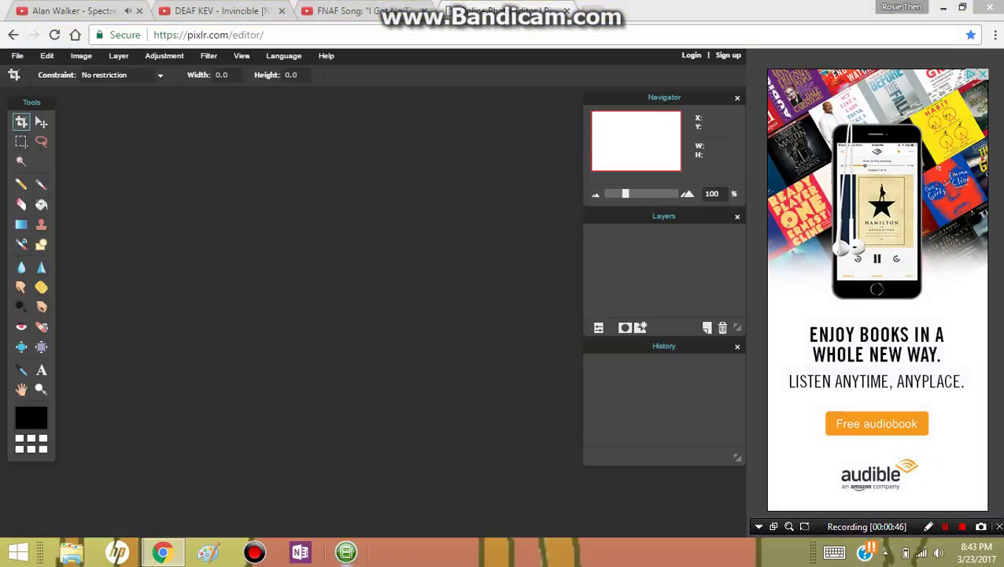
pyautogui.hotkey('ctrl', 'o')
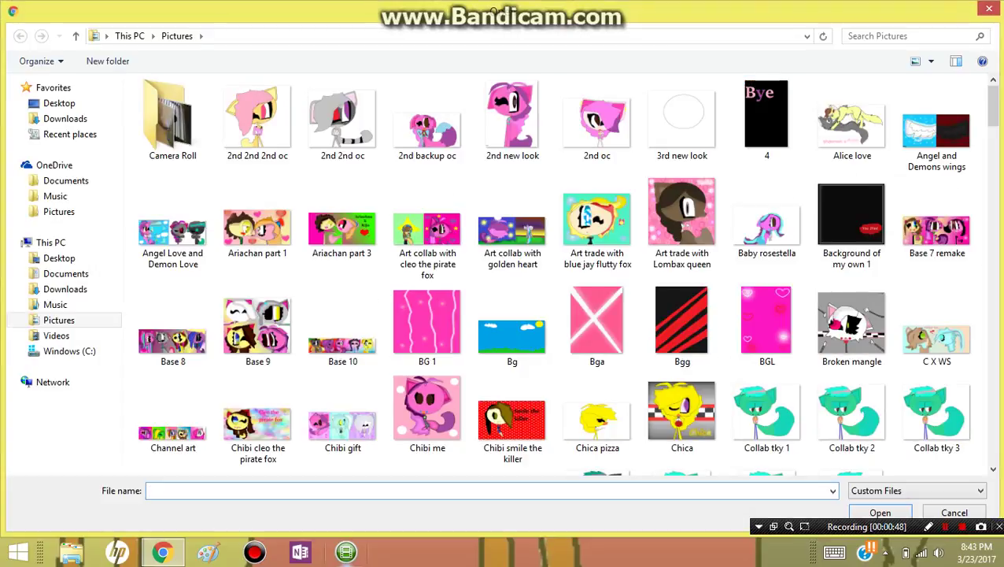
pyautogui.write('For')
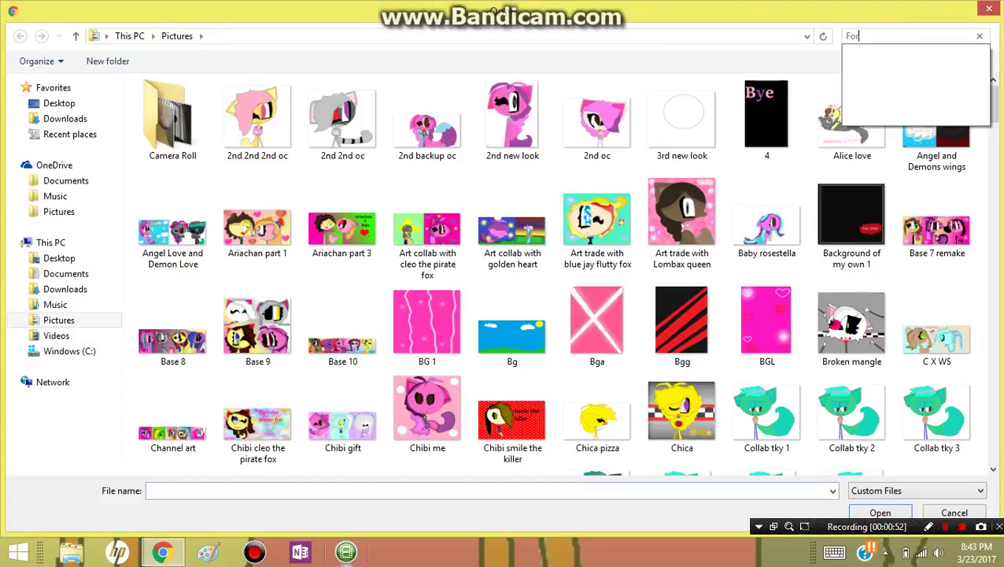
pyautogui.write(' sha')
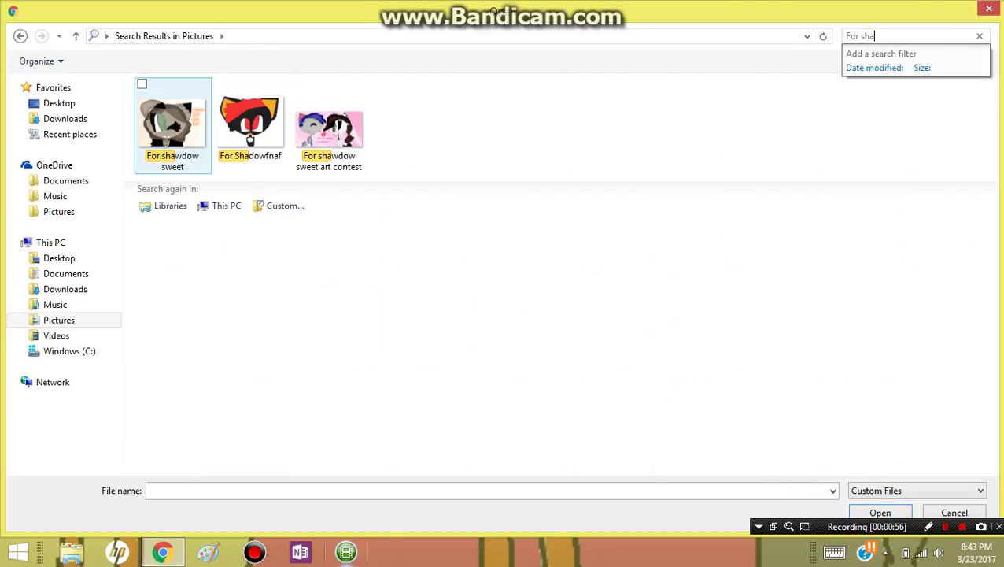
pyautogui.doubleClick(250, 126)
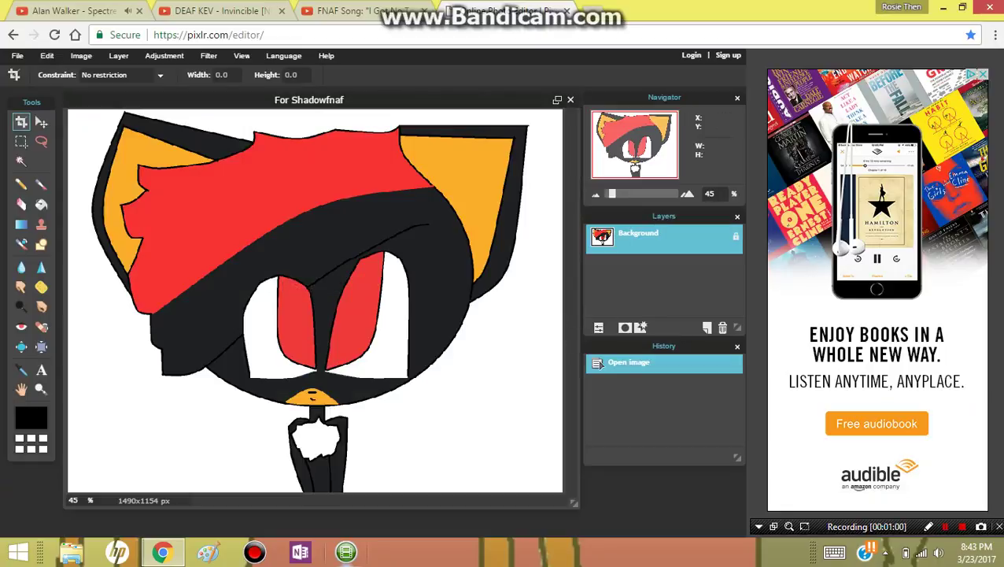
# - Add a new layer and select the dark face area on the Background layer with the Wand tool
pyautogui.click(707, 327)
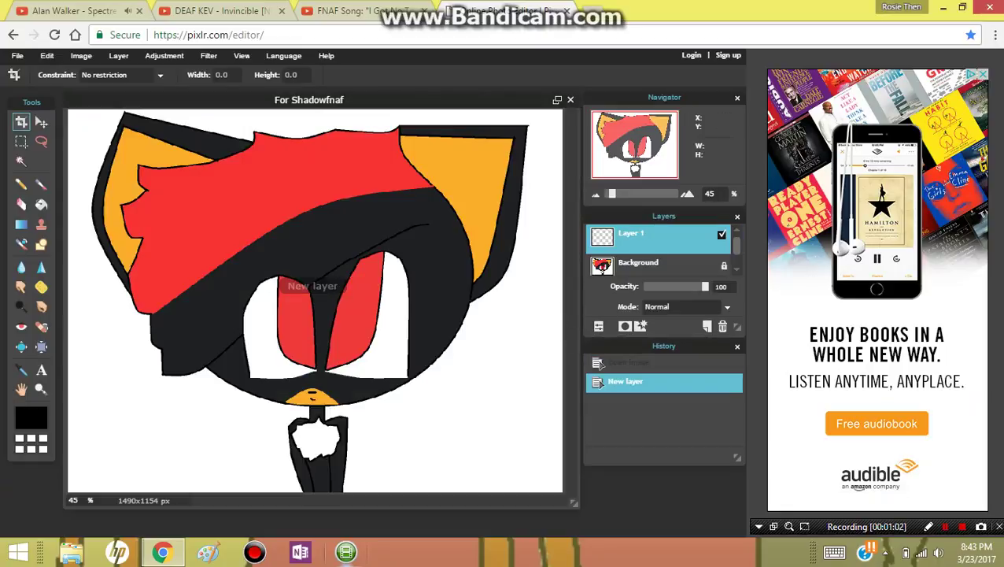
pyautogui.click(603, 266)
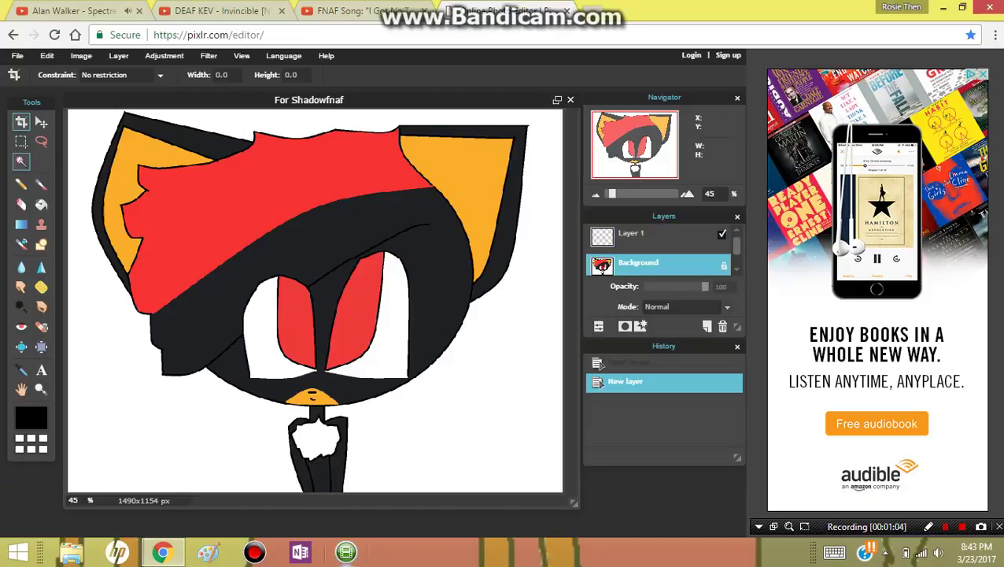
pyautogui.click(21, 161)
pyautogui.click(340, 255)
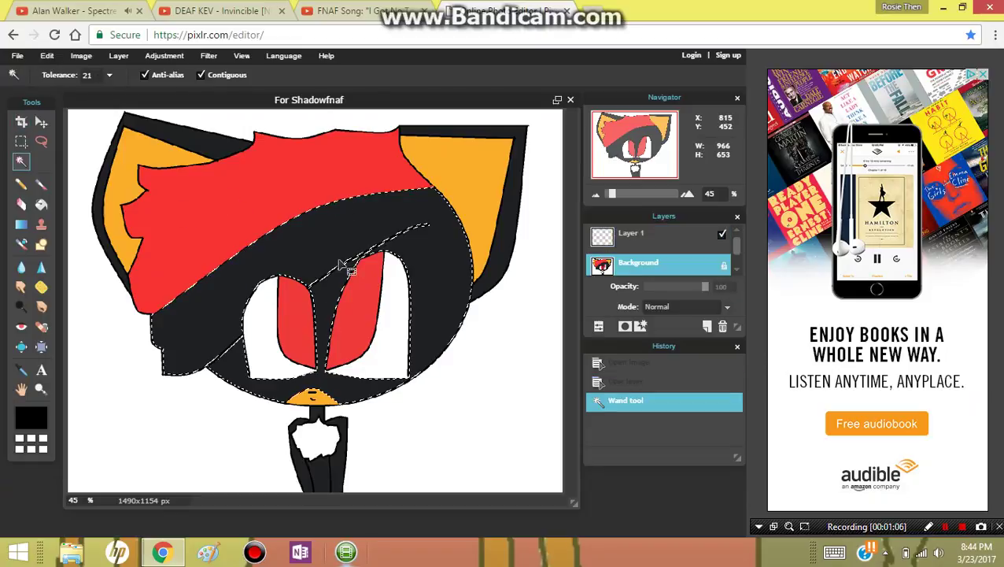
# - With Layer 1 active, sample the face's dark colour and darken the main colour to pure black, 000000
pyautogui.click(630, 234)
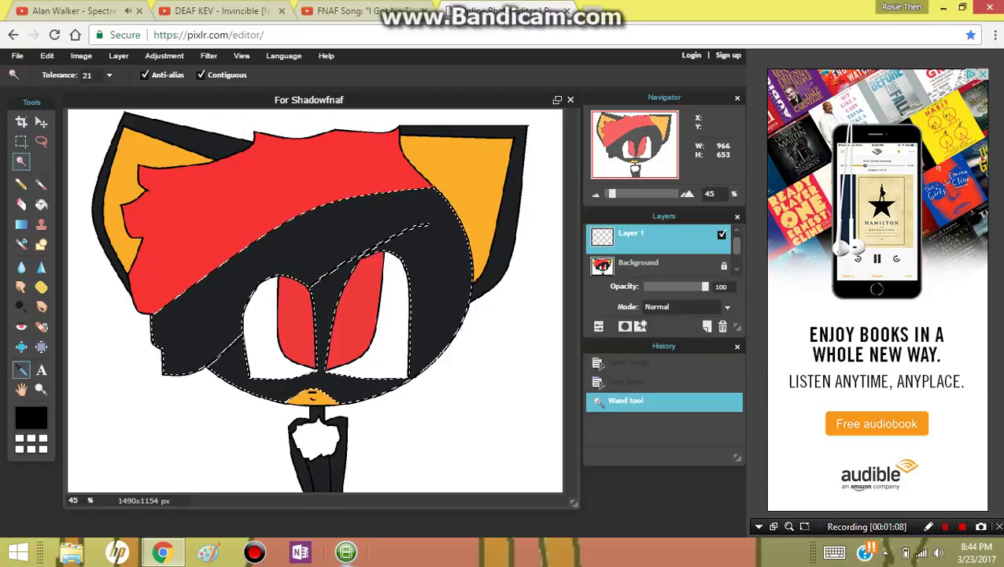
pyautogui.click(22, 369)
pyautogui.click(236, 287)
pyautogui.click(31, 418)
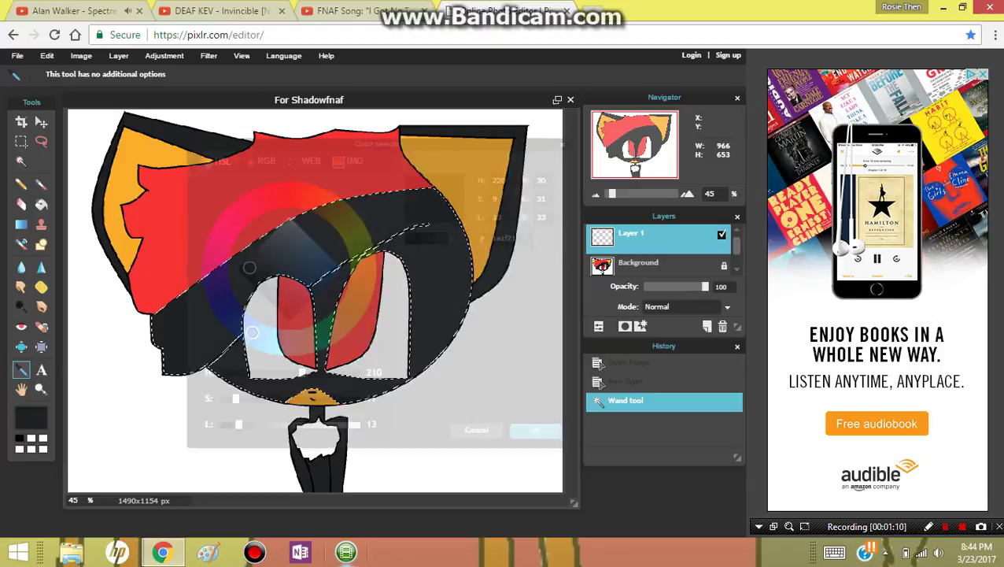
pyautogui.moveTo(250, 269)
pyautogui.mouseDown()
pyautogui.moveTo(290, 320)
pyautogui.moveTo(237, 269)
pyautogui.mouseUp()
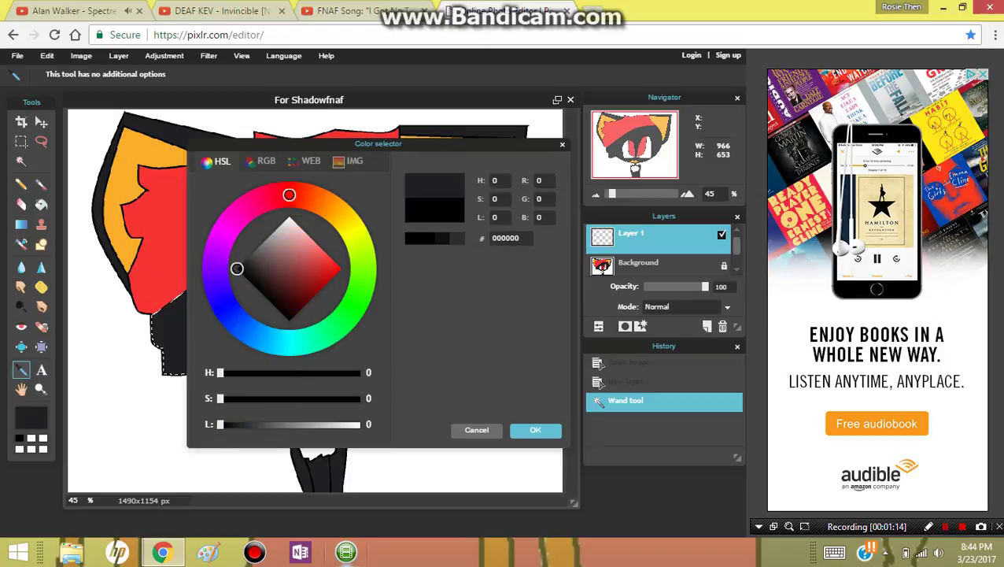
pyautogui.click(536, 430)
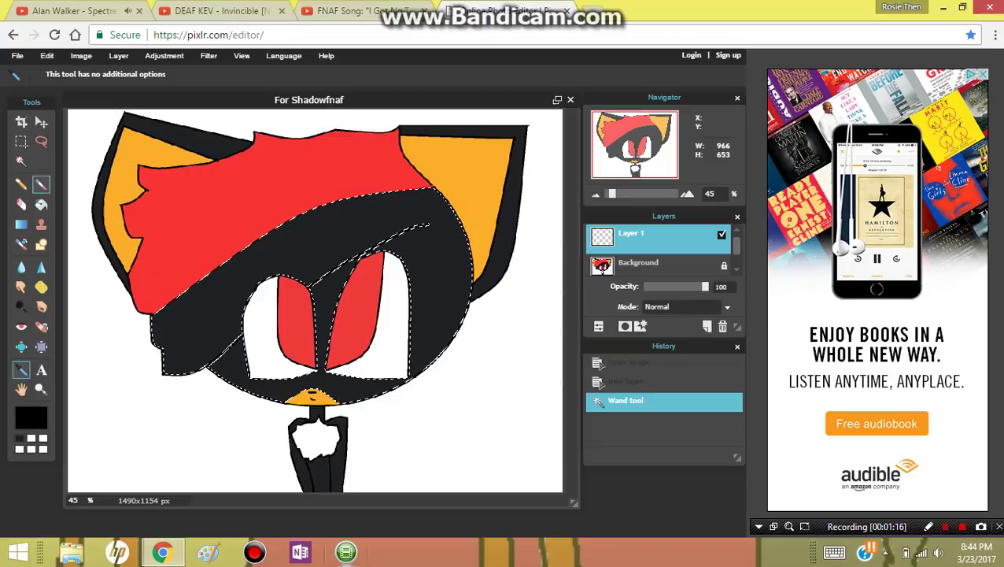
# - Shade the edges of the selected face area on Layer 1 in black with a soft brush of size 200
pyautogui.click(41, 183)
pyautogui.click(72, 75)
pyautogui.click(311, 142)
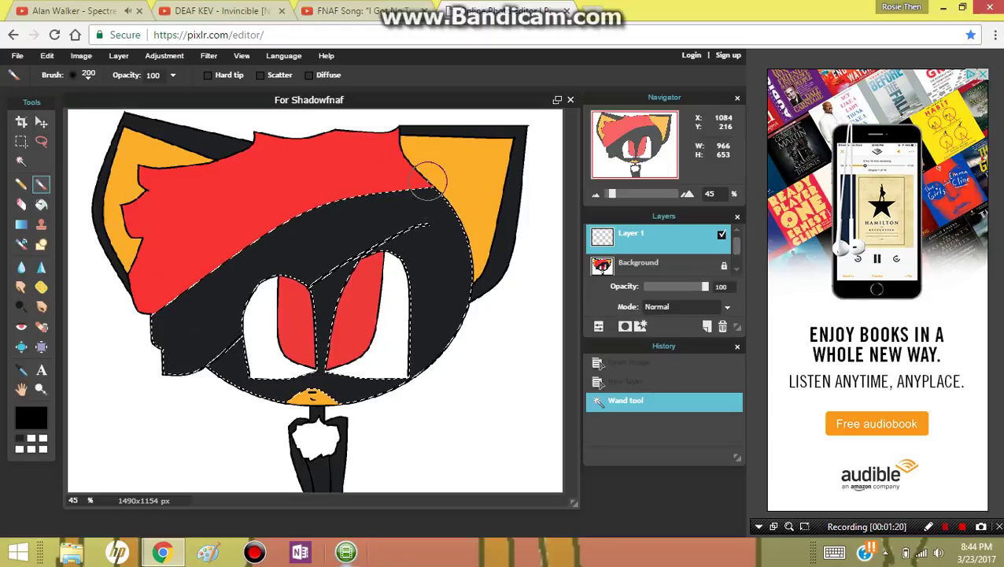
pyautogui.moveTo(431, 178)
pyautogui.mouseDown()
pyautogui.moveTo(293, 220)
pyautogui.moveTo(163, 299)
pyautogui.moveTo(153, 358)
pyautogui.moveTo(171, 369)
pyautogui.moveTo(199, 356)
pyautogui.moveTo(442, 222)
pyautogui.mouseUp()
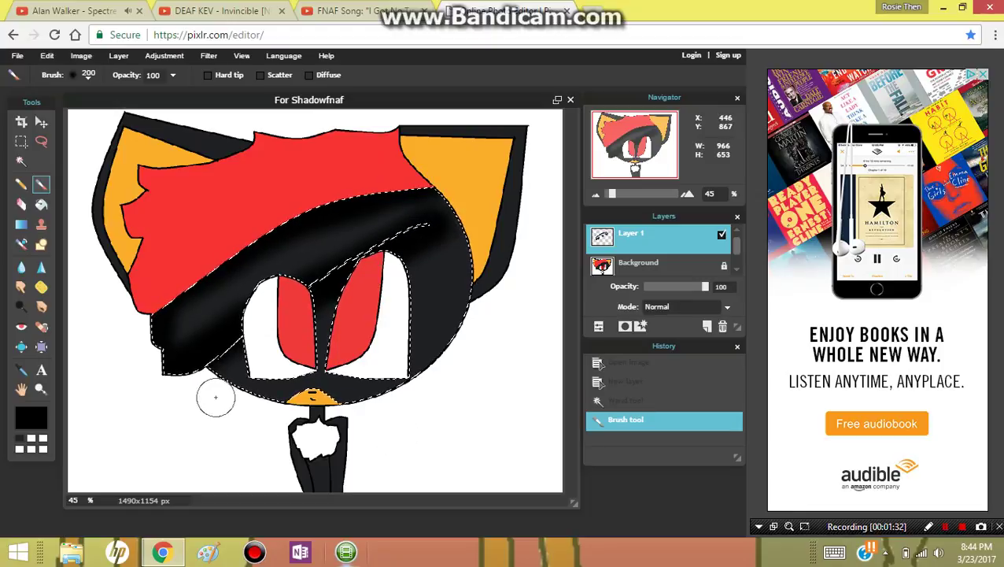
pyautogui.moveTo(207, 371)
pyautogui.mouseDown()
pyautogui.moveTo(255, 414)
pyautogui.moveTo(286, 420)
pyautogui.mouseUp()
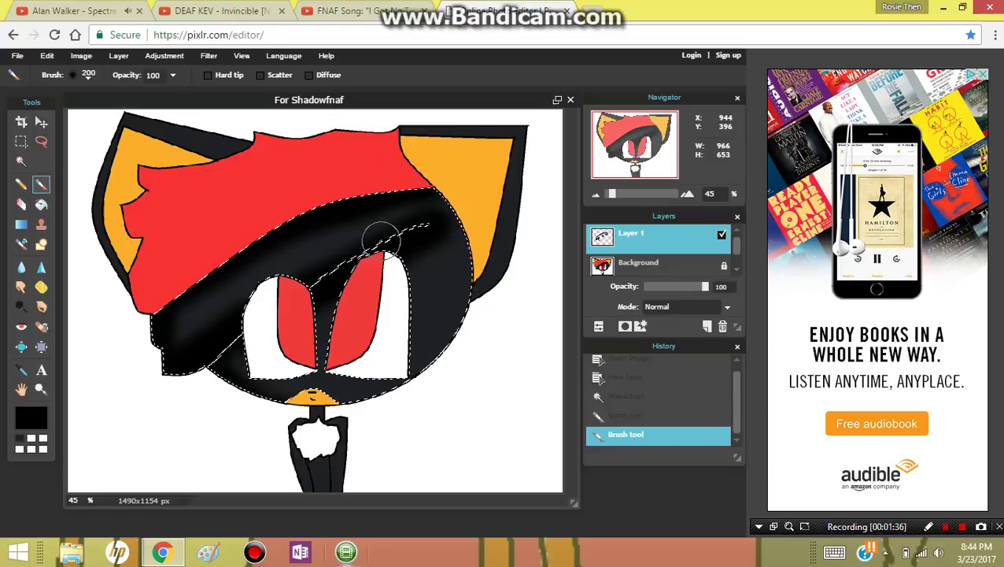
pyautogui.moveTo(458, 229)
pyautogui.mouseDown()
pyautogui.moveTo(463, 268)
pyautogui.moveTo(447, 336)
pyautogui.moveTo(385, 394)
pyautogui.moveTo(307, 405)
pyautogui.mouseUp()
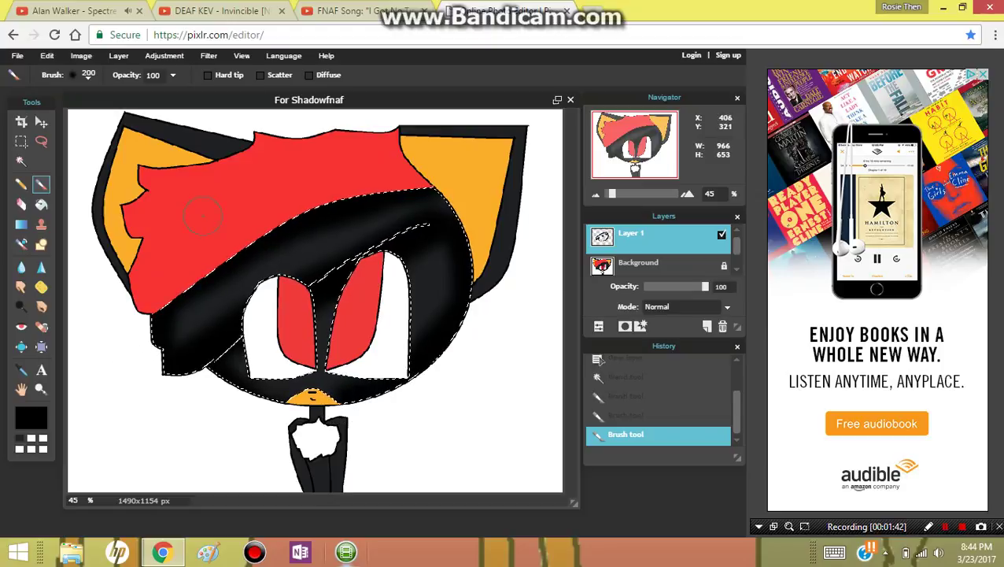
# - Select the dark neck and body area on the Background layer with the Wand tool and shade it in black on Layer 1
pyautogui.click(638, 263)
pyautogui.press('w')
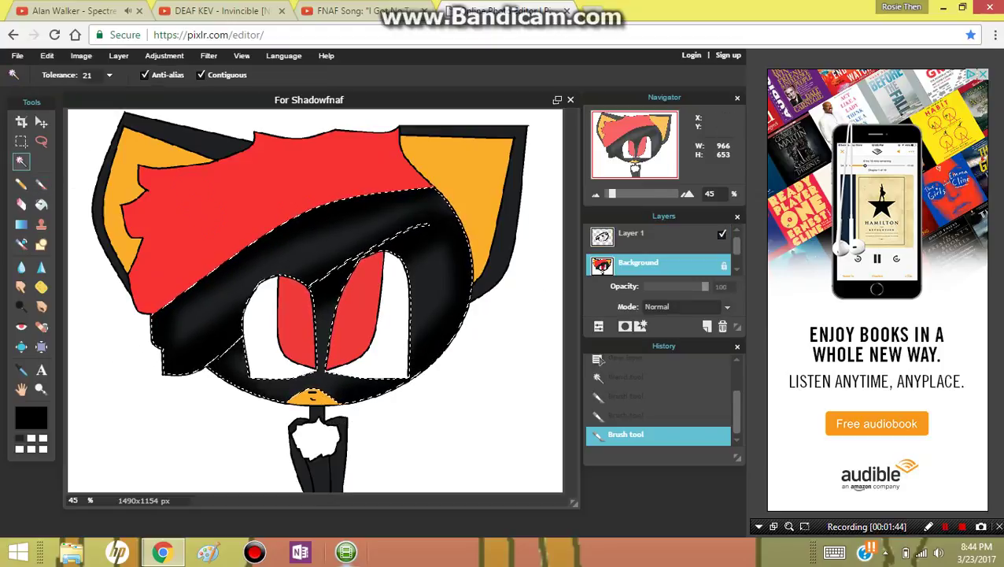
pyautogui.click(317, 416)
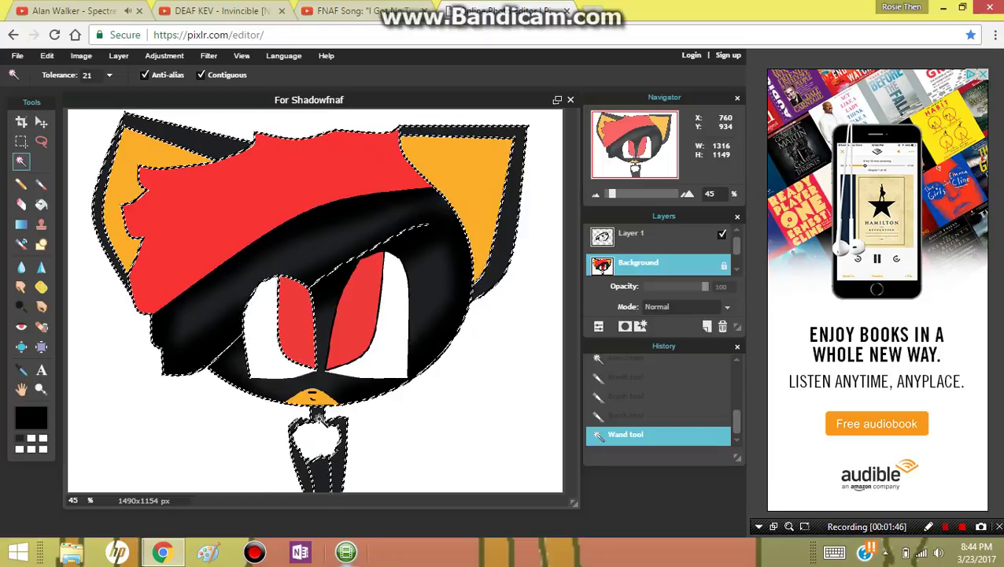
pyautogui.click(314, 415)
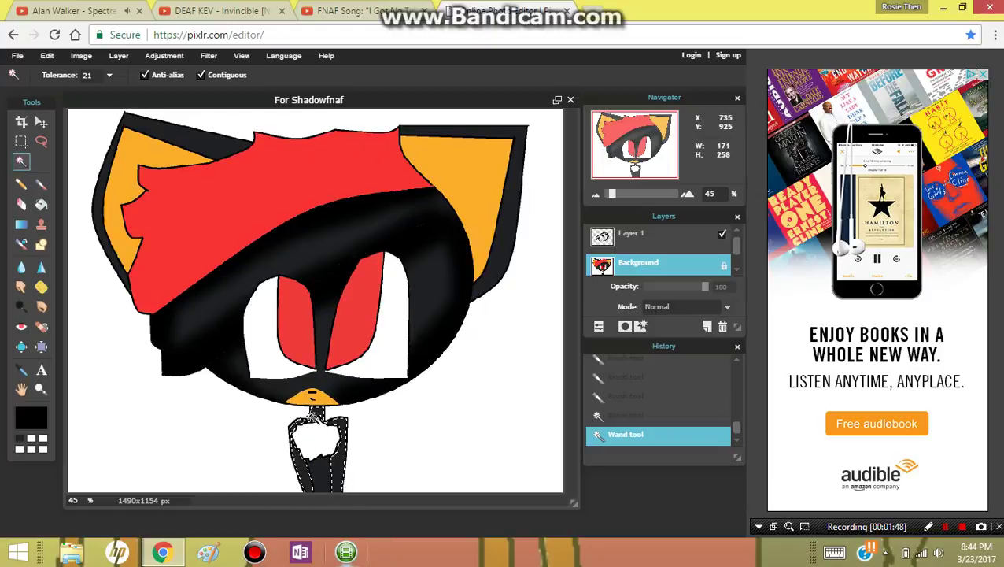
pyautogui.click(629, 233)
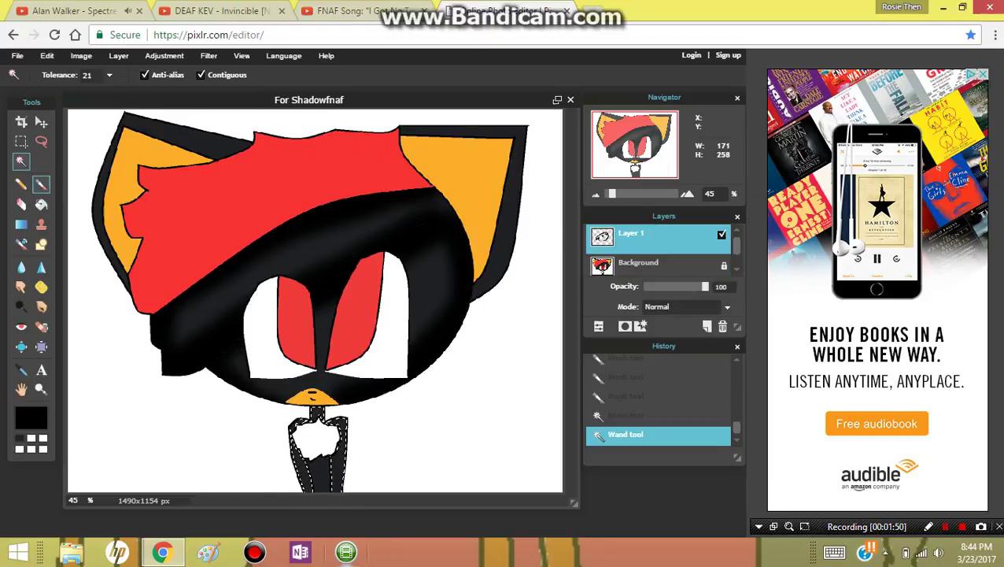
pyautogui.click(41, 183)
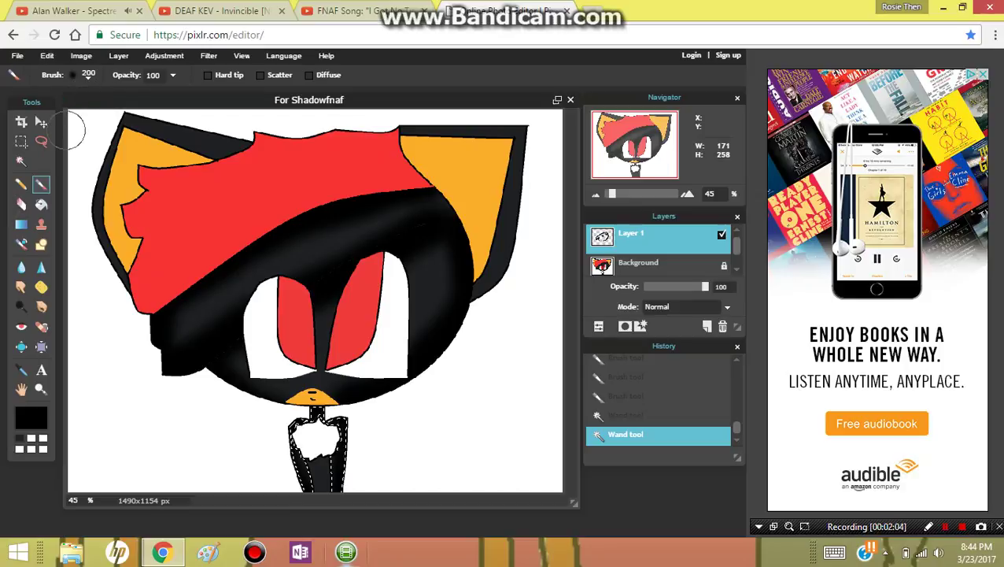
pyautogui.click(105, 163)
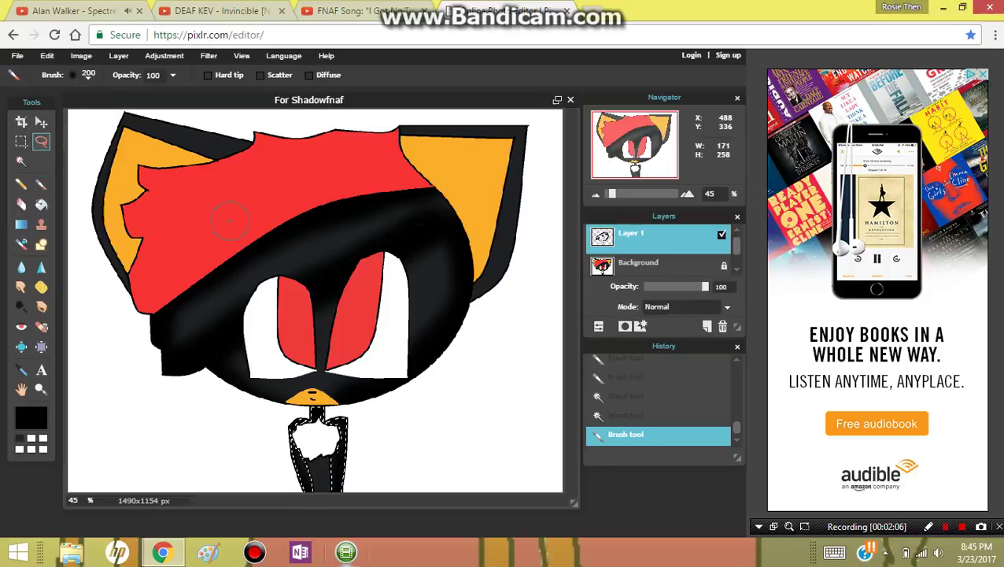
# - Select the orange inner area of the right ear on the Background layer with the Wand tool, then reactivate Layer 1
pyautogui.click(647, 264)
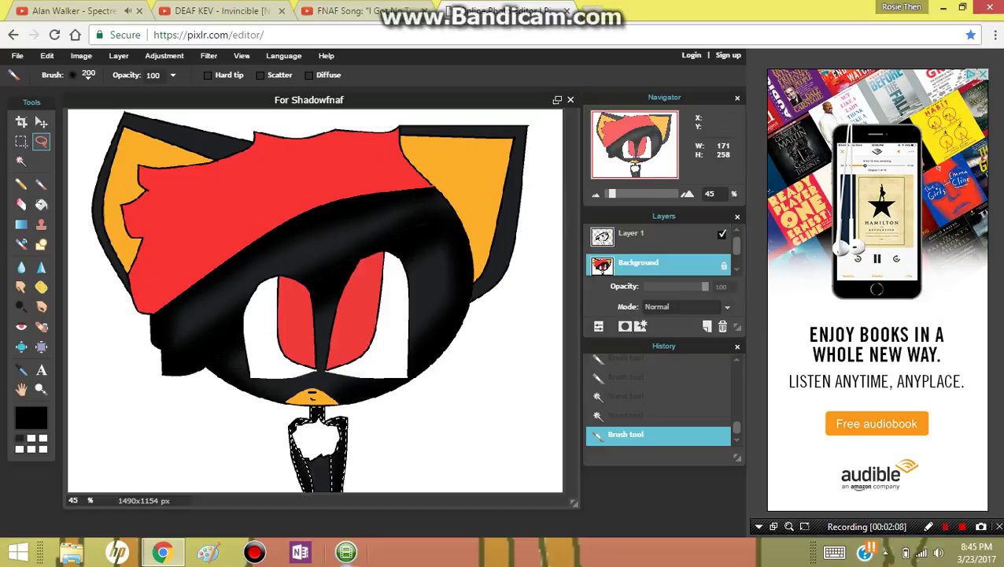
pyautogui.click(647, 238)
pyautogui.click(21, 160)
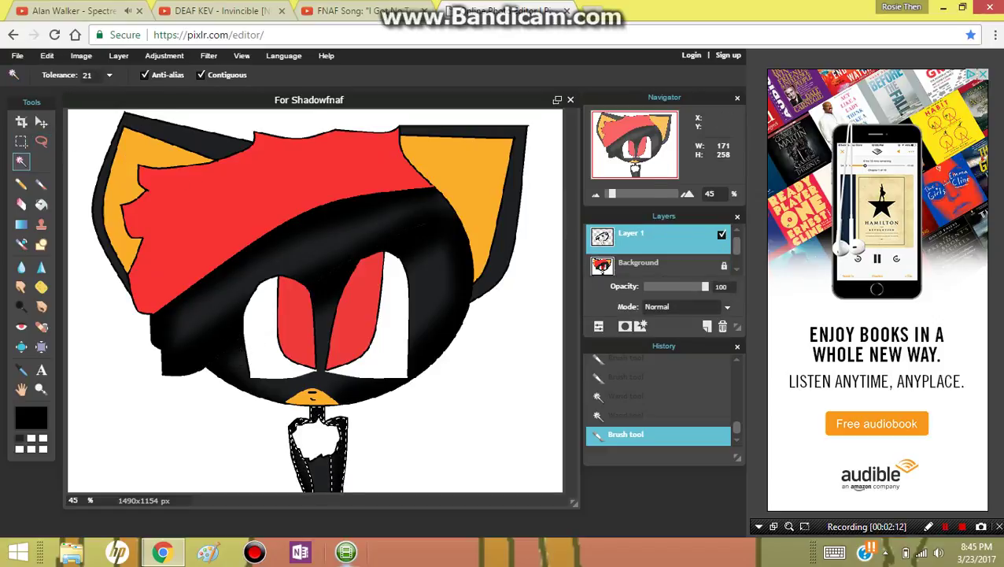
pyautogui.click(638, 263)
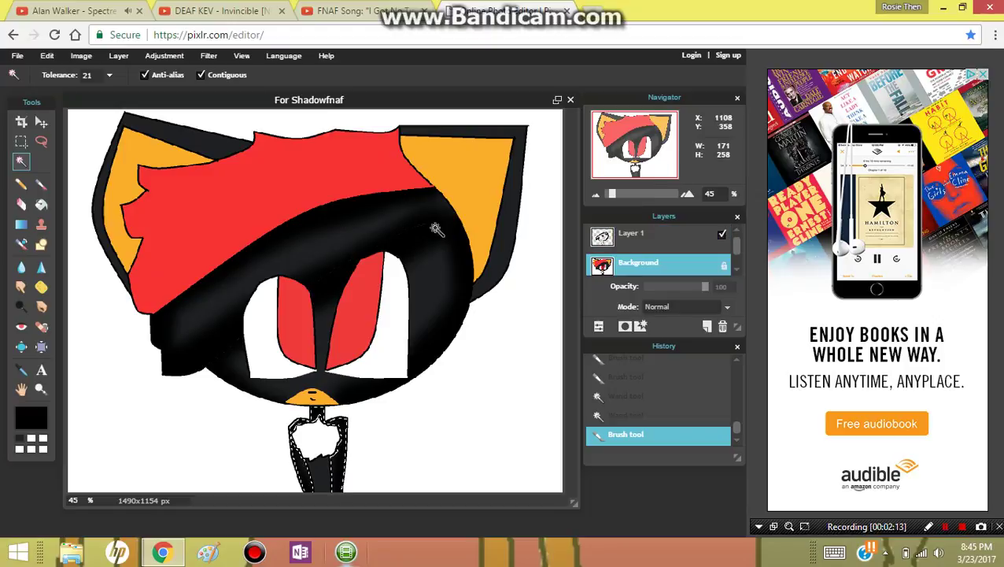
pyautogui.click(457, 174)
pyautogui.click(630, 233)
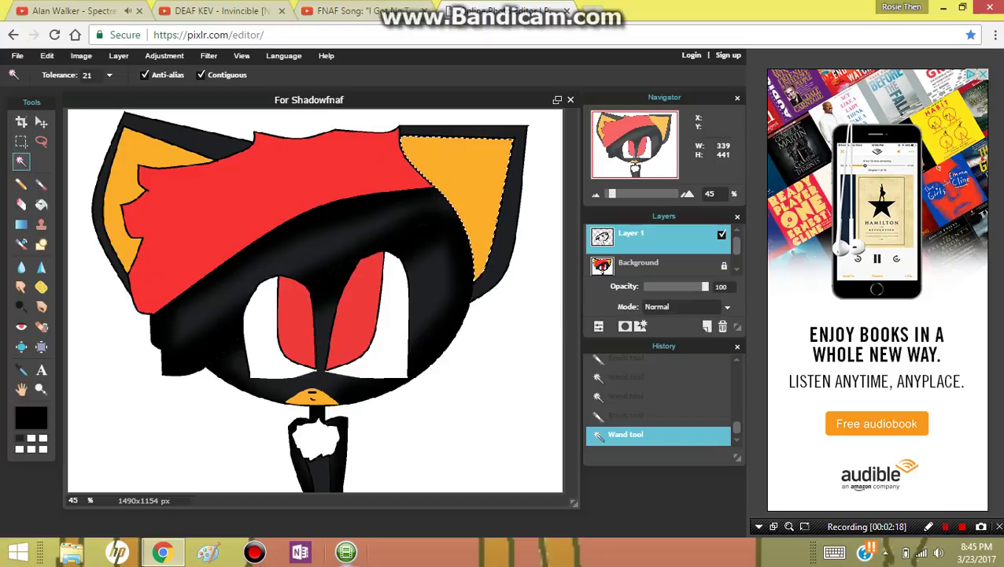
# - Darken the ear's sampled orange to 8f3c00 and brush it along the outer edges of the selected inner ear on Layer 1
pyautogui.moveTo(705, 287)
pyautogui.mouseDown()
pyautogui.moveTo(684, 286)
pyautogui.moveTo(706, 286)
pyautogui.mouseUp()
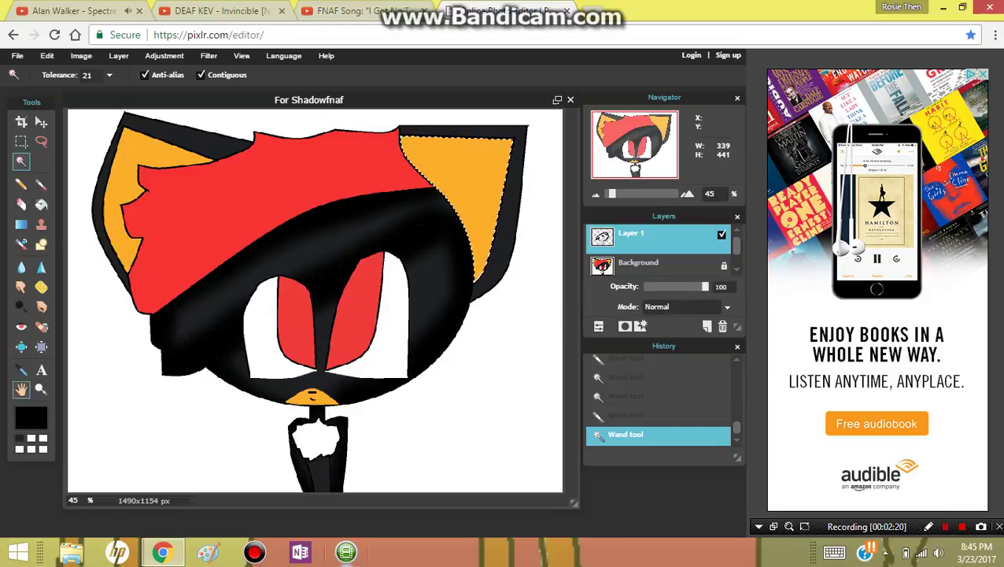
pyautogui.click(21, 370)
pyautogui.click(463, 175)
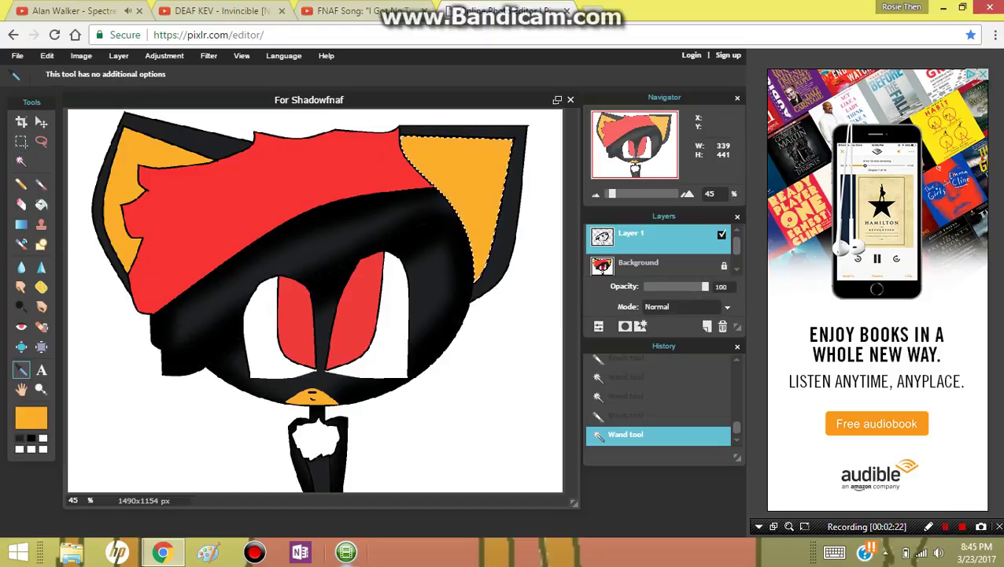
pyautogui.click(31, 417)
pyautogui.doubleClick(413, 201)
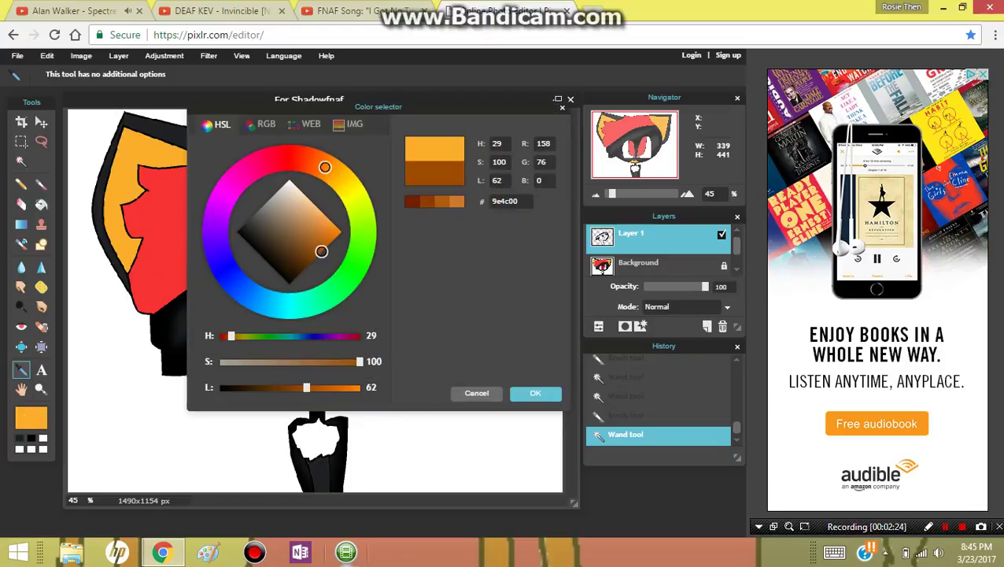
pyautogui.click(427, 201)
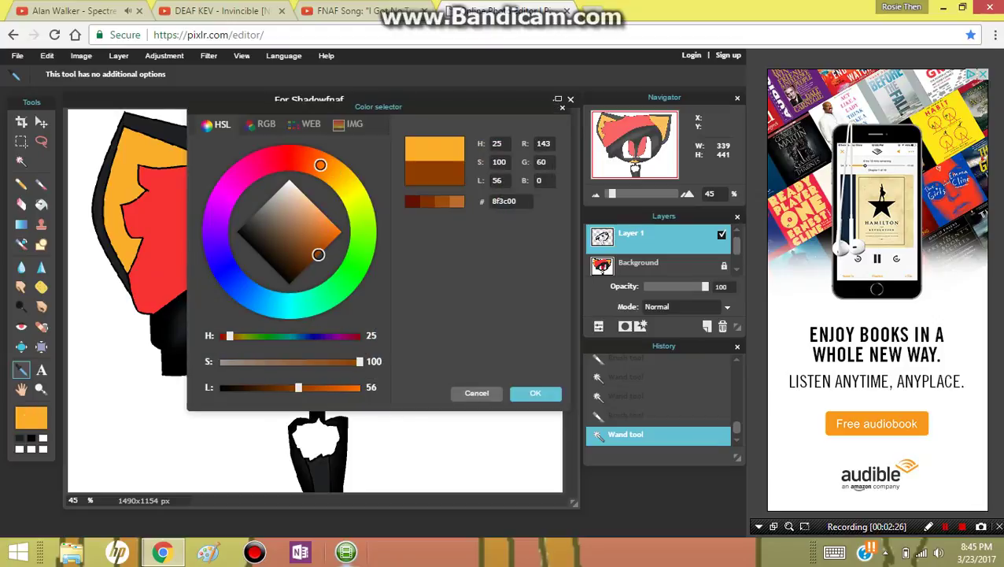
pyautogui.click(536, 394)
pyautogui.click(41, 184)
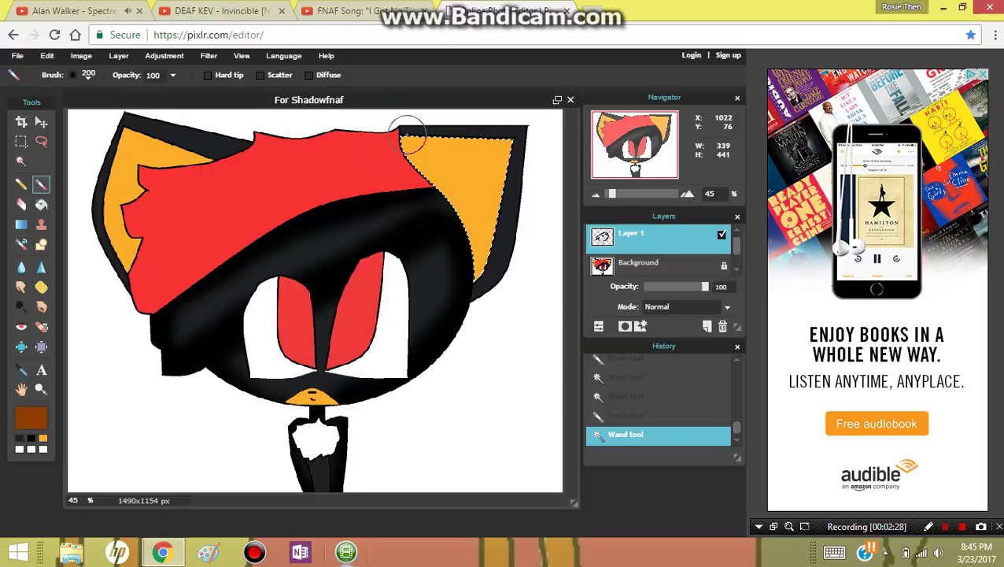
pyautogui.moveTo(410, 135)
pyautogui.mouseDown()
pyautogui.moveTo(509, 131)
pyautogui.moveTo(496, 227)
pyautogui.moveTo(462, 330)
pyautogui.mouseUp()
# - Select the left ear's orange inner area on the Background layer and shade its outer edges in brown on Layer 1
pyautogui.click(639, 263)
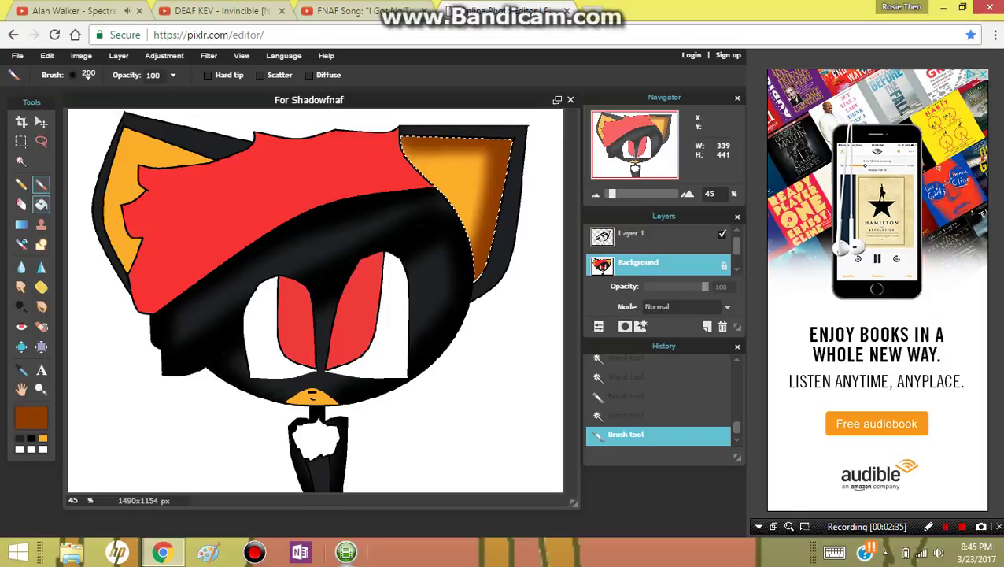
pyautogui.click(21, 161)
pyautogui.click(156, 160)
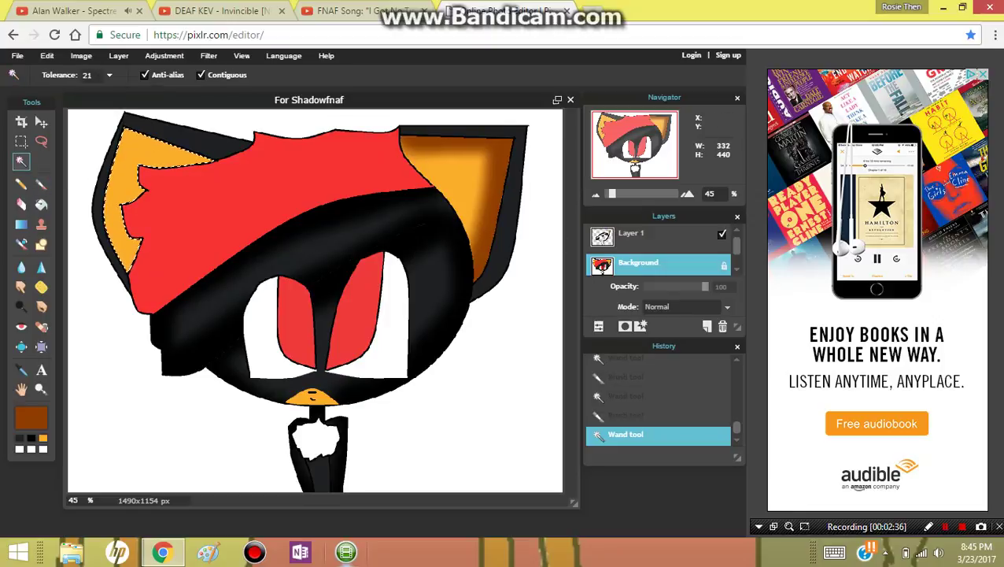
pyautogui.click(630, 233)
pyautogui.click(41, 183)
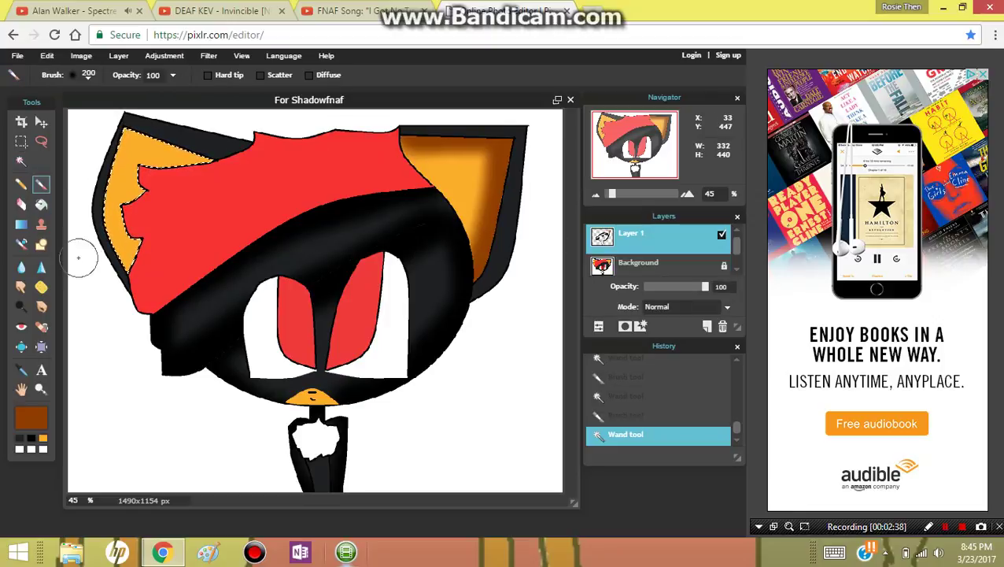
pyautogui.moveTo(78, 258)
pyautogui.mouseDown()
pyautogui.moveTo(115, 271)
pyautogui.moveTo(96, 153)
pyautogui.moveTo(116, 112)
pyautogui.moveTo(217, 149)
pyautogui.mouseUp()
# - Clear the selection and lower the opacity of Layer 1 to 26%
pyautogui.click(41, 141)
pyautogui.click(245, 251)
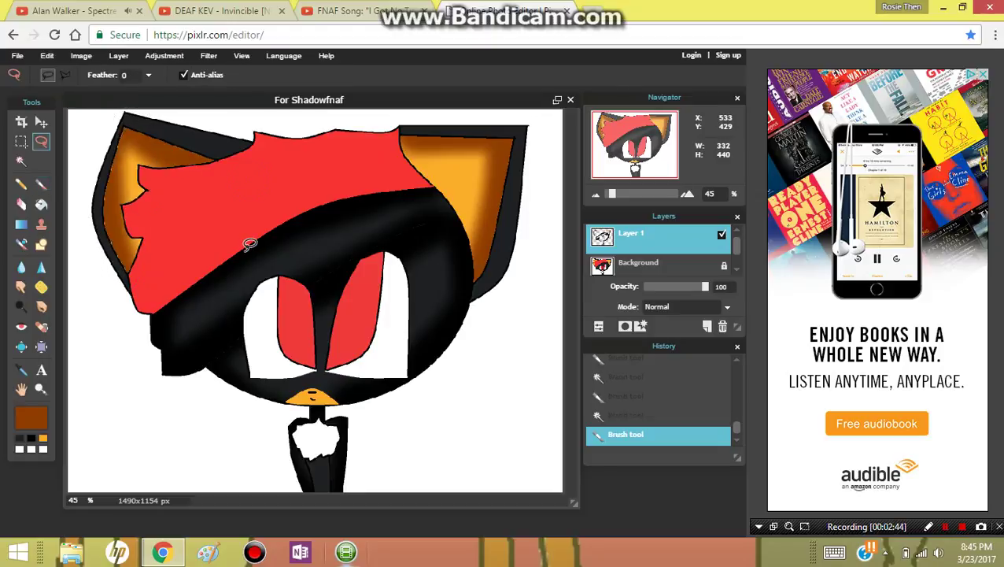
pyautogui.moveTo(705, 288); pyautogui.dragTo(660, 287)
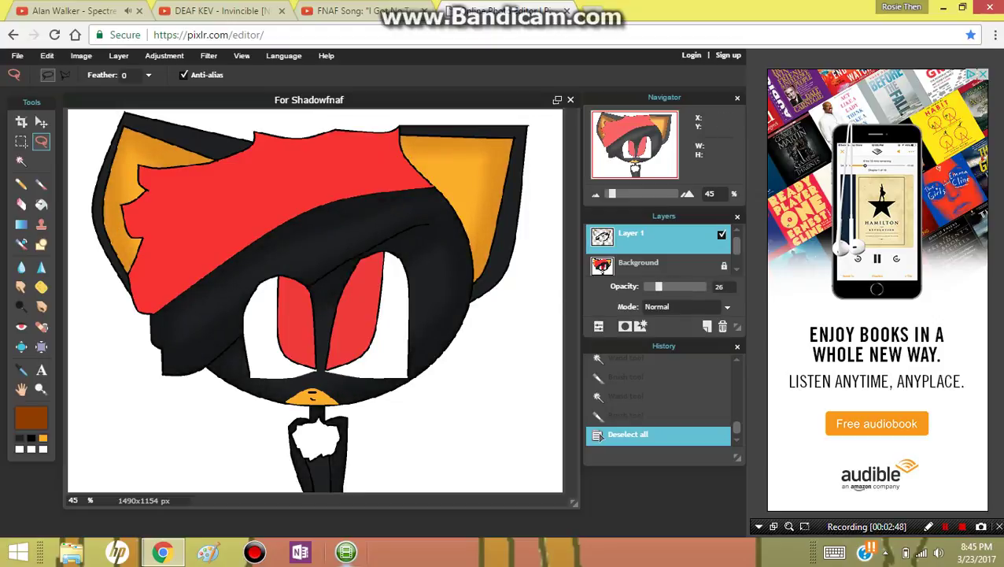
# - Add a new layer and select the left eye's red iris on the Background layer with the Wand tool
pyautogui.hotkey('ctrl', 'shift', 'n')
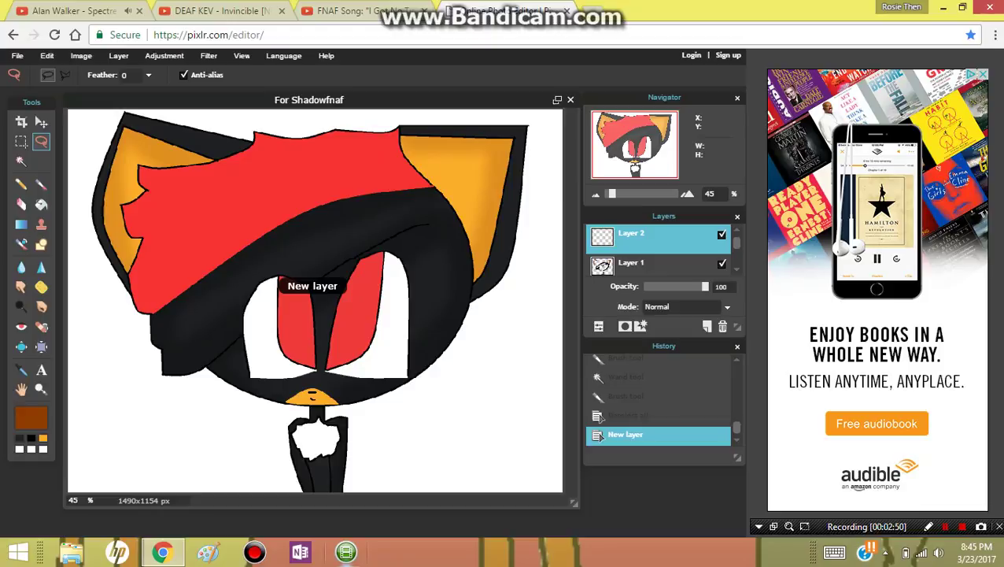
pyautogui.scroll(-2, 658, 252)
pyautogui.click(658, 262)
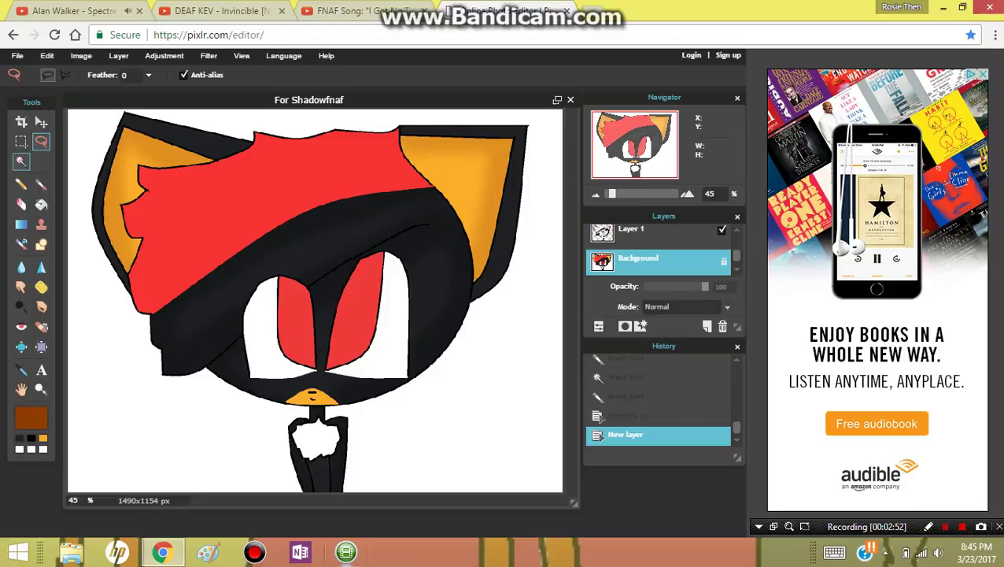
pyautogui.click(22, 160)
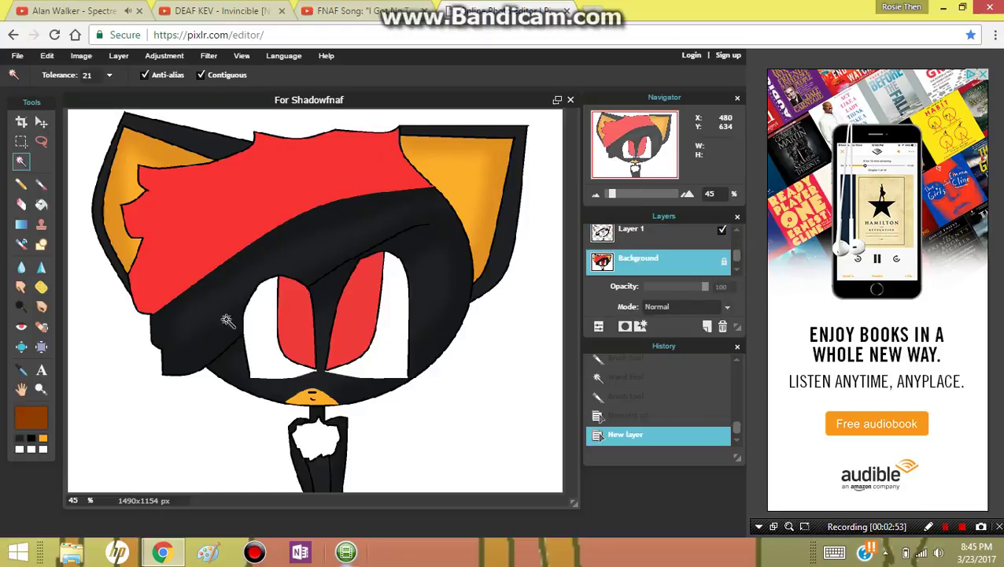
pyautogui.click(301, 347)
pyautogui.scroll(2, 660, 246)
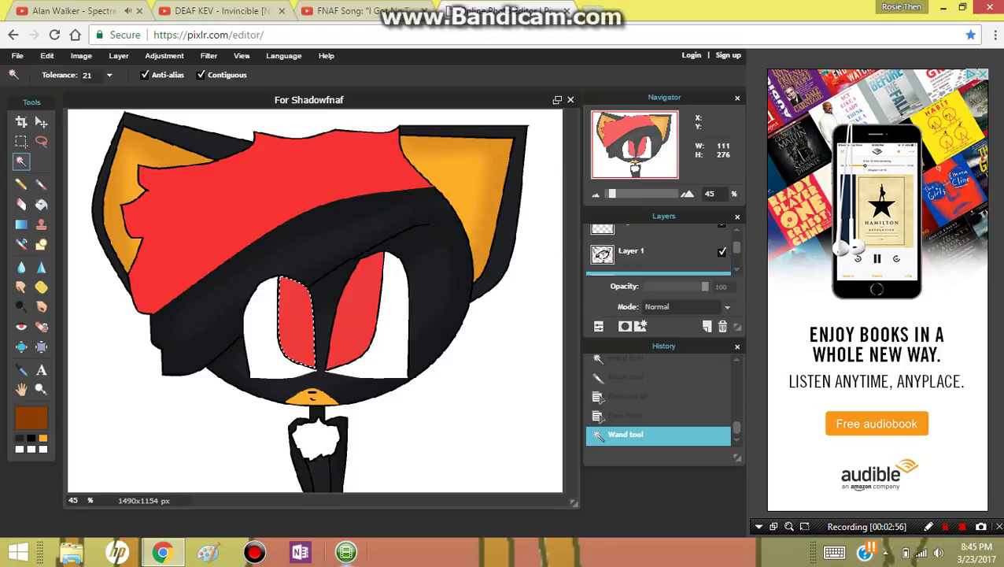
# - With Layer 2 active, darken the iris's sampled red to 910000 and shade the selected left iris with the soft brush
pyautogui.click(660, 240)
pyautogui.click(22, 369)
pyautogui.click(299, 321)
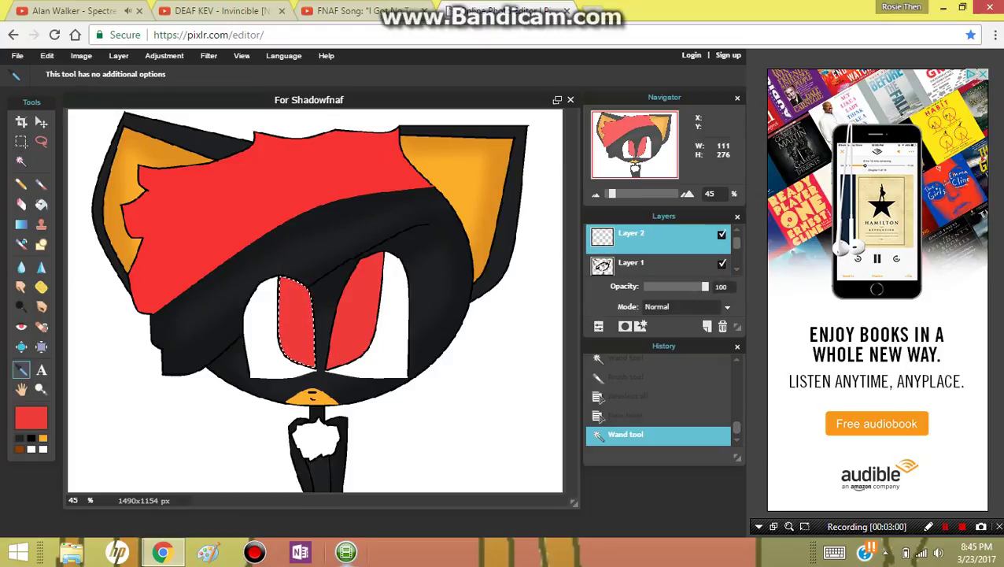
pyautogui.click(30, 418)
pyautogui.moveTo(324, 222); pyautogui.dragTo(319, 254)
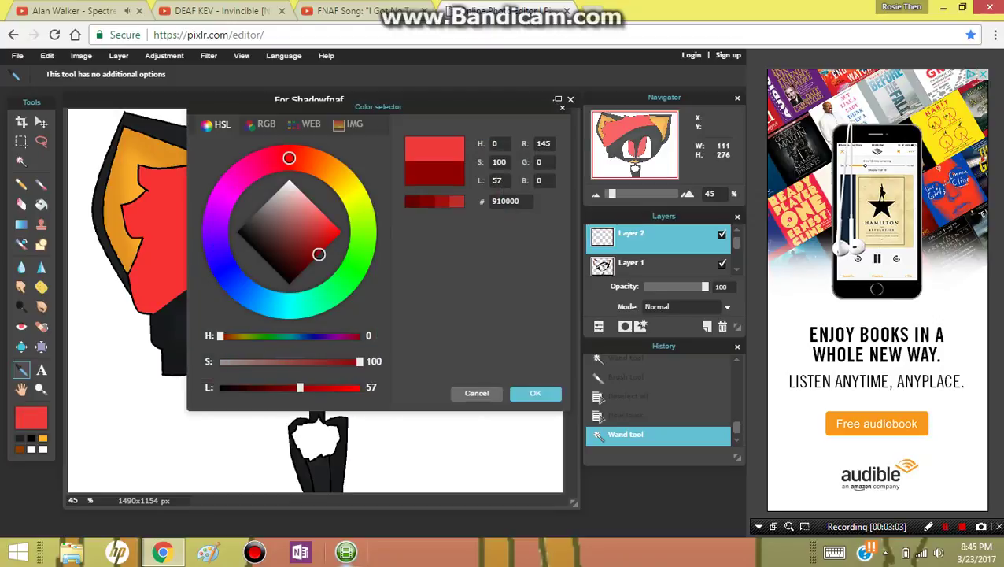
pyautogui.click(535, 394)
pyautogui.click(40, 184)
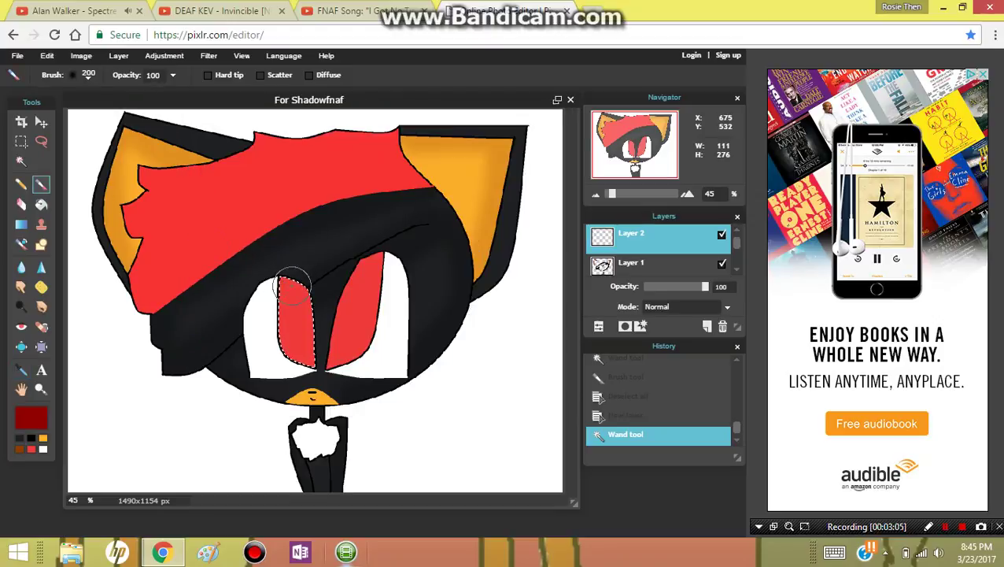
pyautogui.moveTo(292, 284); pyautogui.dragTo(313, 358)
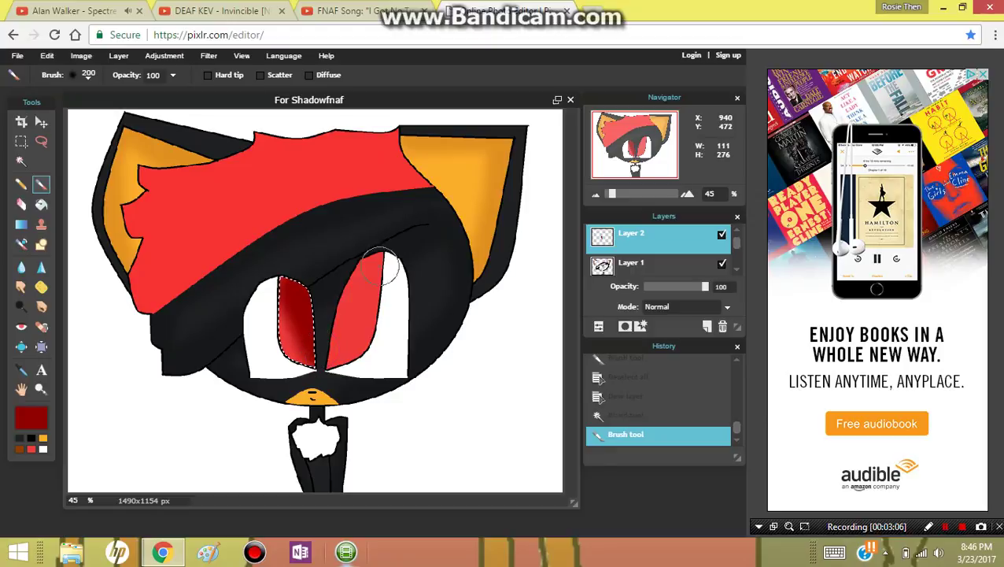
# - Select the right eye's red iris on the Background layer with the Wand tool, then reactivate Layer 2
pyautogui.scroll(-1, 661, 251)
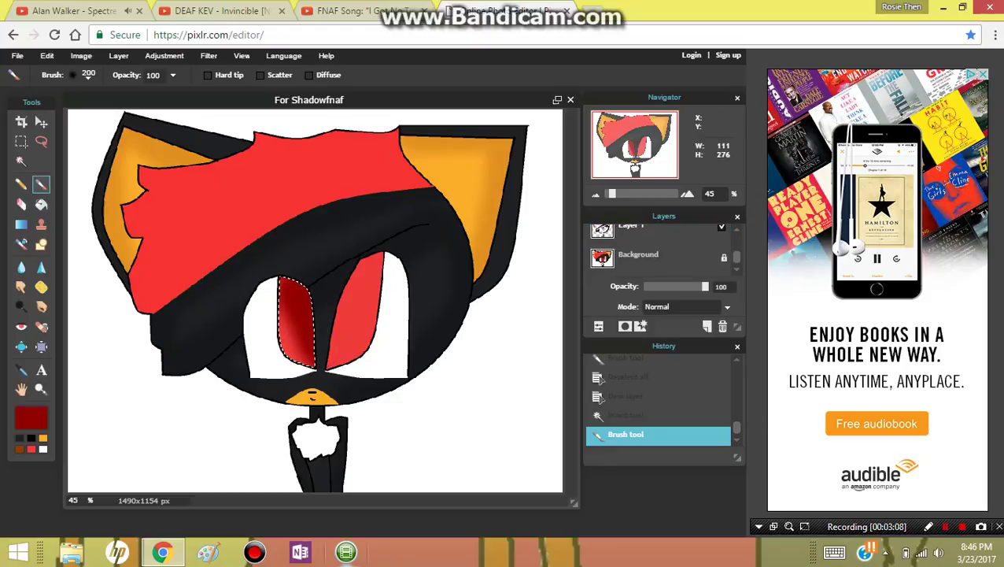
pyautogui.click(646, 257)
pyautogui.click(21, 160)
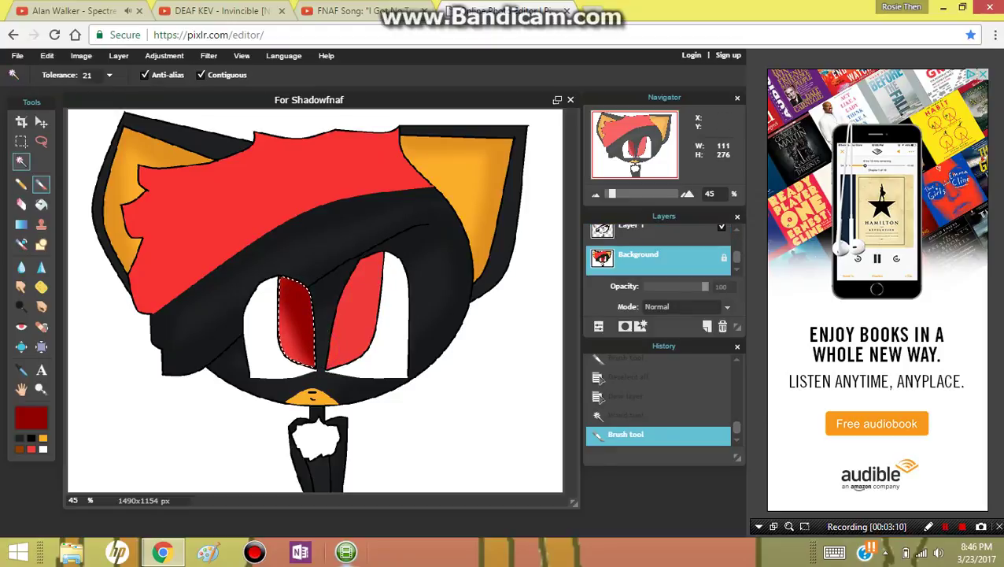
pyautogui.click(325, 303)
pyautogui.click(351, 323)
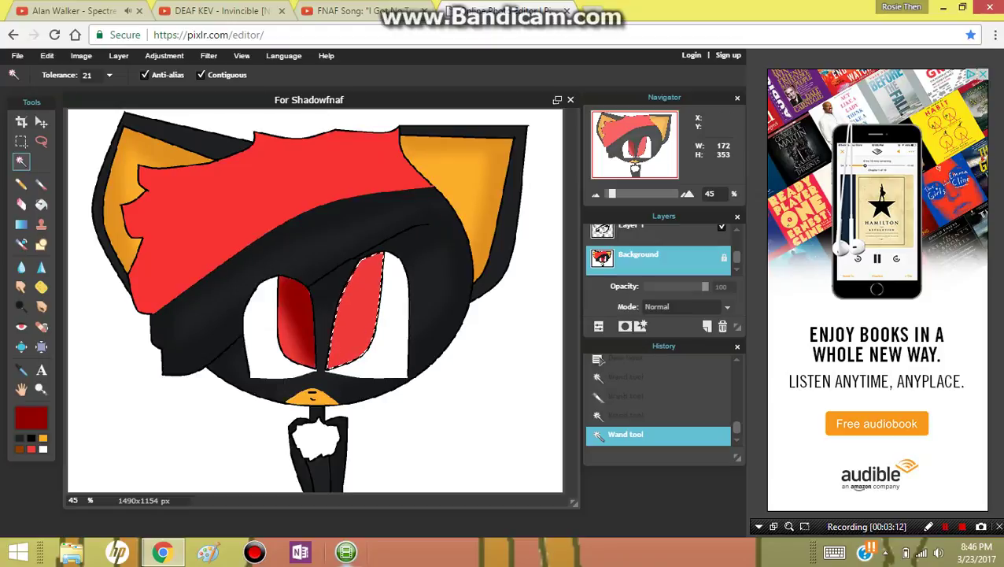
pyautogui.scroll(2, 659, 245)
pyautogui.click(657, 238)
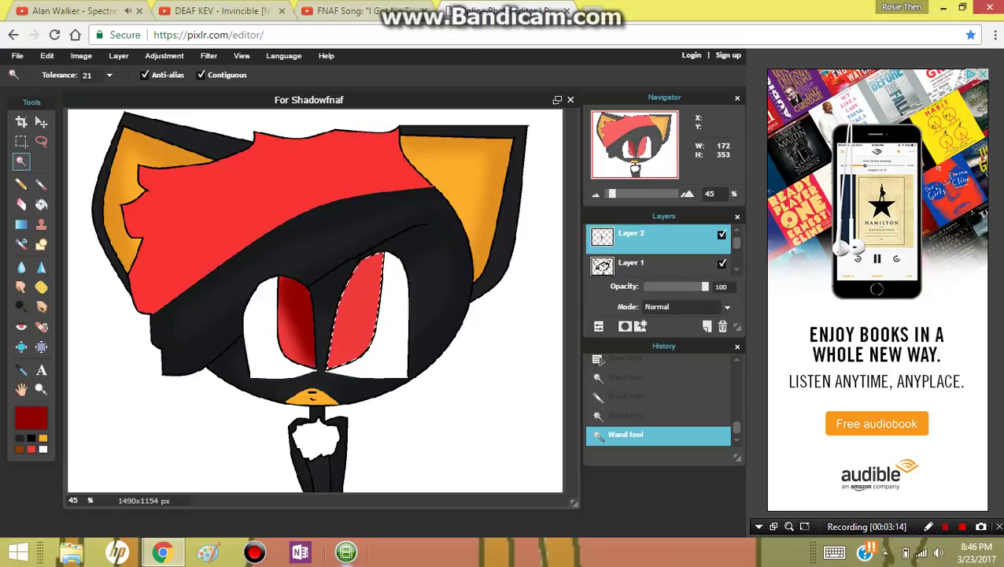
# - Shade the inner and upper edges of the selected right iris in dark red on Layer 2 and clear the selection
pyautogui.press('b')
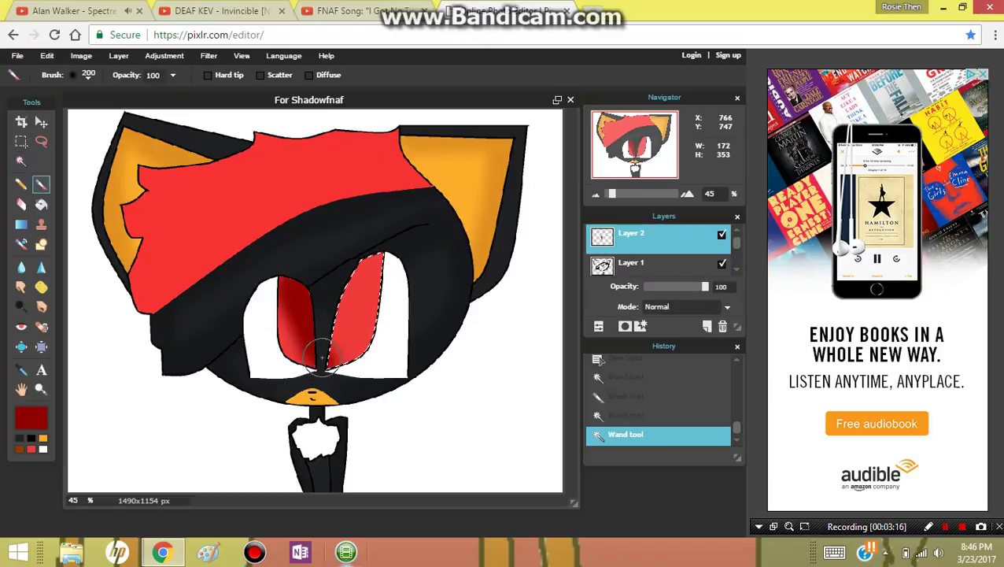
pyautogui.moveTo(321, 358); pyautogui.dragTo(352, 238)
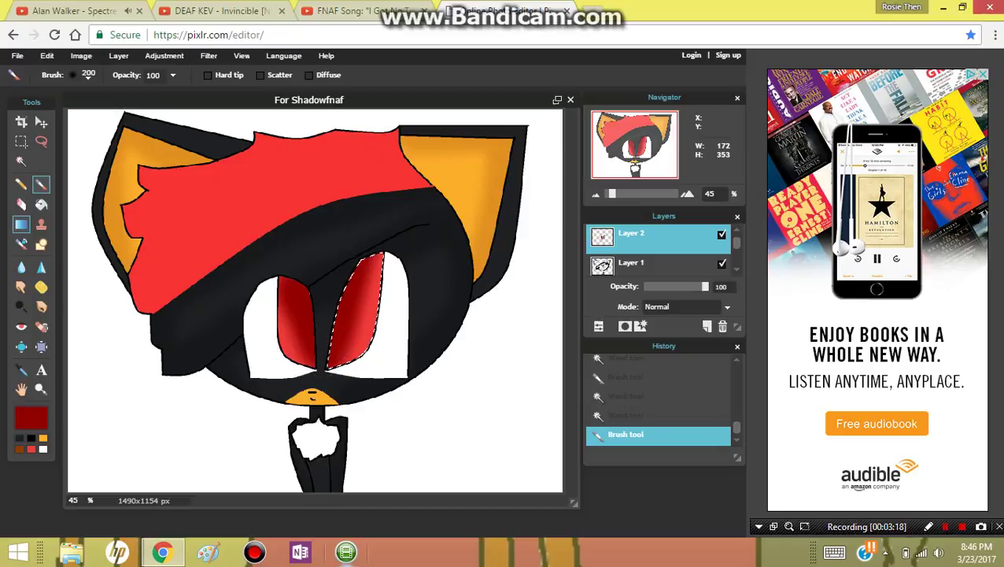
pyautogui.press('l')
pyautogui.hotkey('ctrl', 'd')
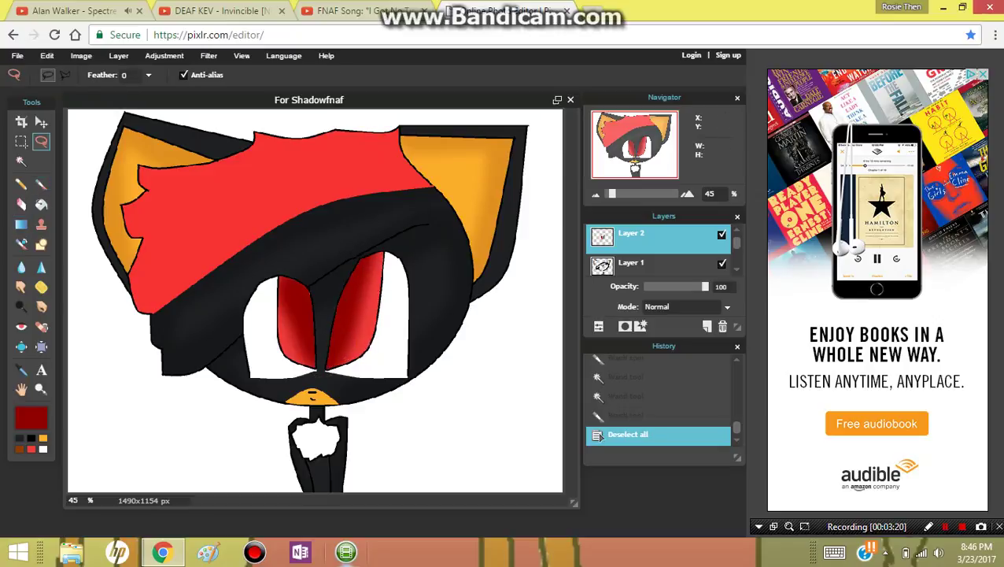
# - Lower Layer 2's opacity to 54 and add a new layer above it
pyautogui.moveTo(705, 286); pyautogui.dragTo(672, 287)
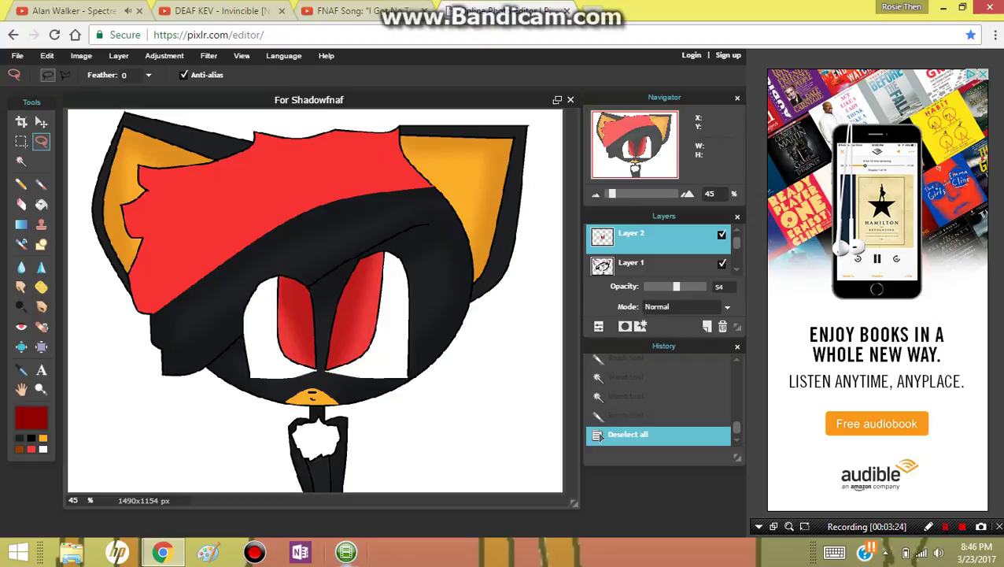
pyautogui.click(706, 326)
# - Select the white area around the character on the Background layer with the Wand tool, then reactivate Layer 3
pyautogui.scroll(-3, 661, 245)
pyautogui.click(647, 229)
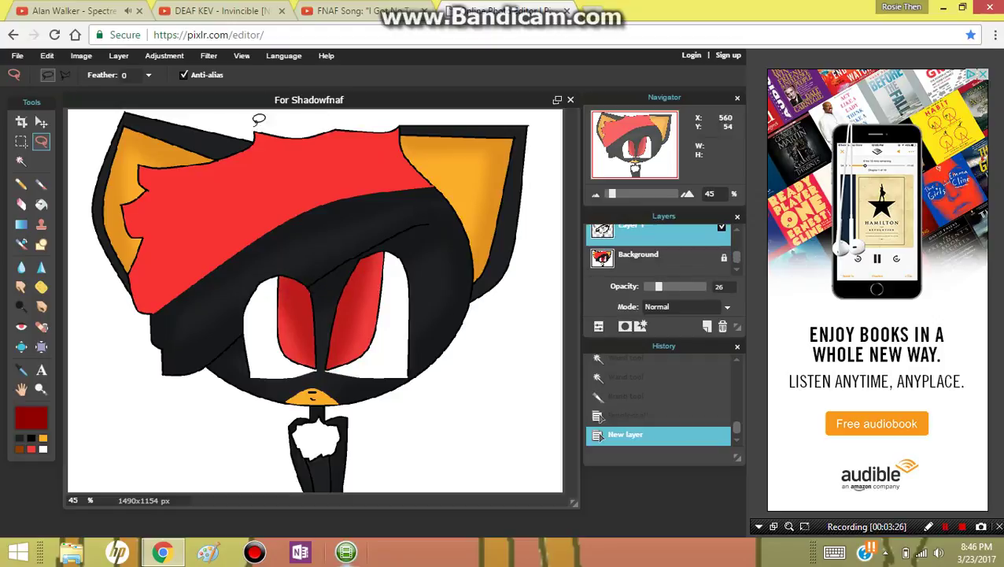
pyautogui.click(639, 255)
pyautogui.press('w')
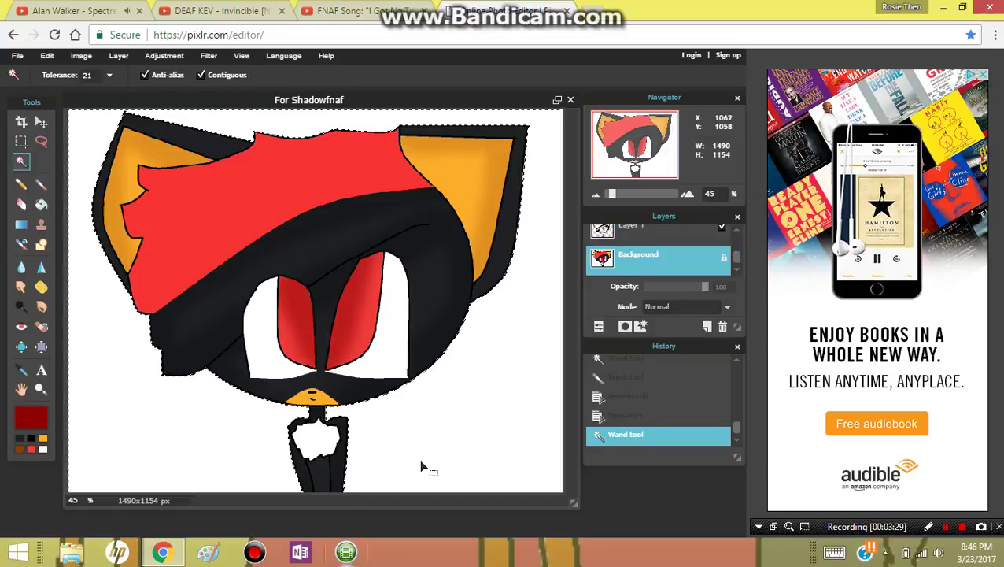
pyautogui.scroll(3, 658, 250)
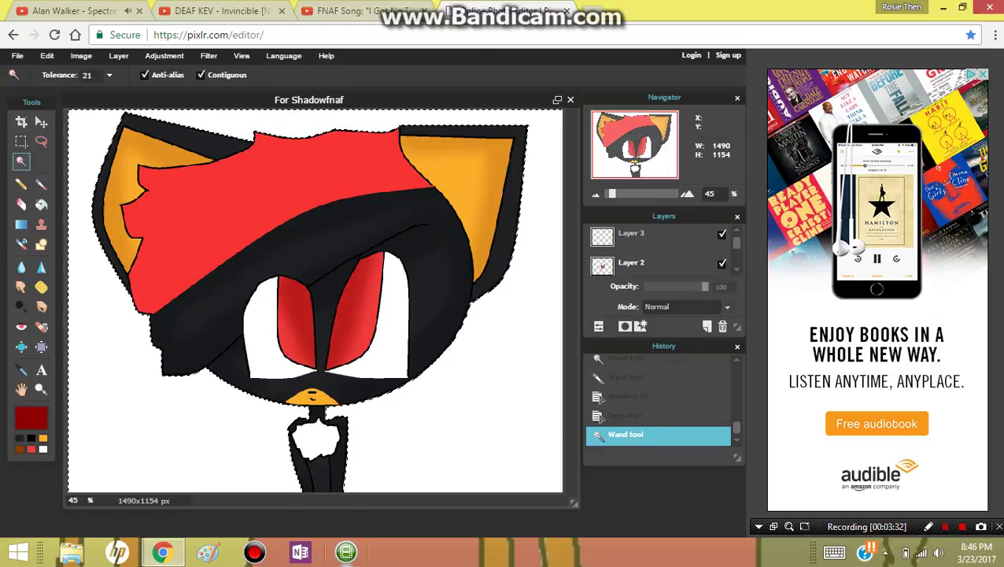
pyautogui.click(658, 237)
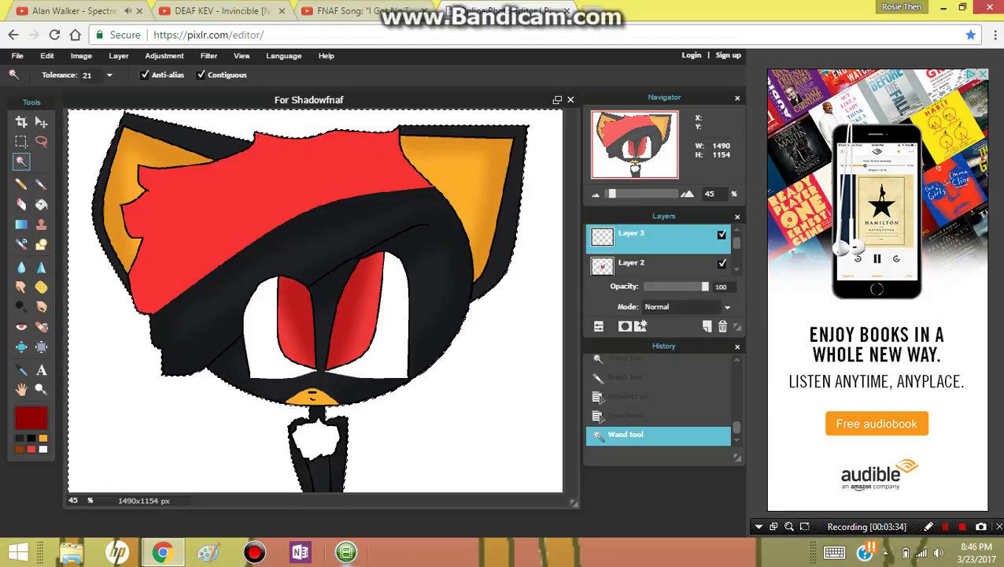
# - Activate the Gradient tool and open the gradient's start colour for editing
pyautogui.click(21, 224)
pyautogui.click(200, 76)
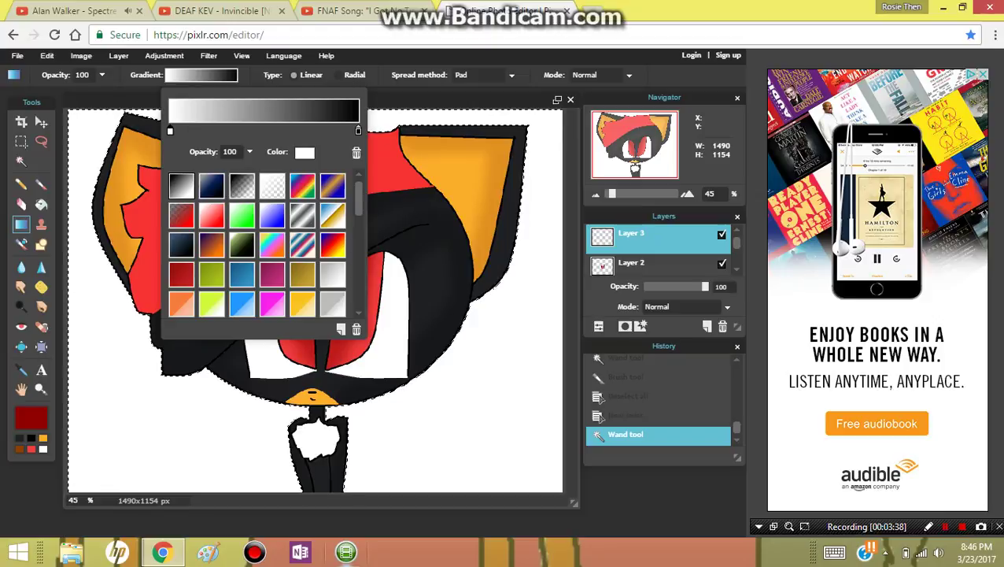
pyautogui.click(305, 152)
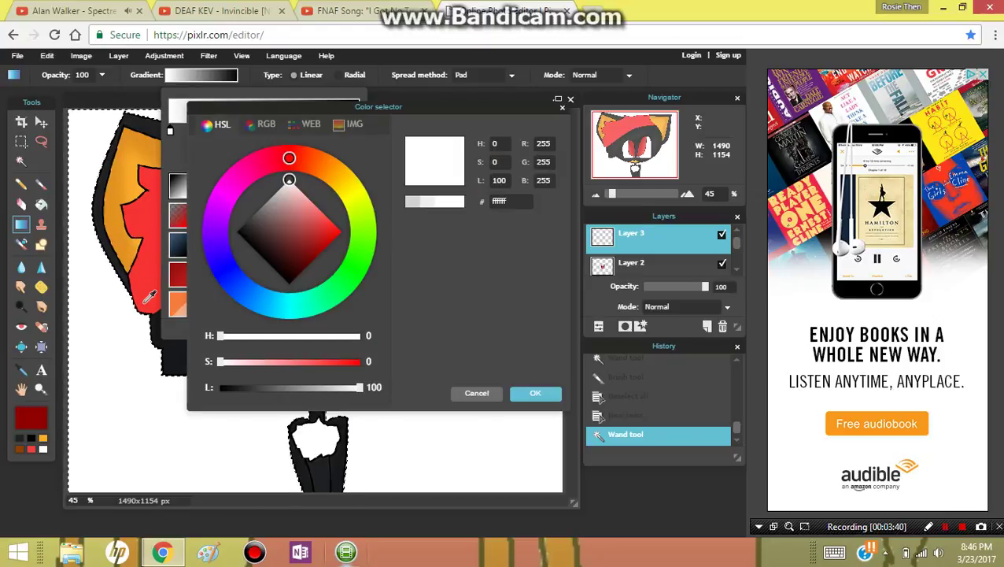
# - Close the Alan Walker video tab, visit the DEAF KEV video tab and return to the photo editor
pyautogui.click(140, 10)
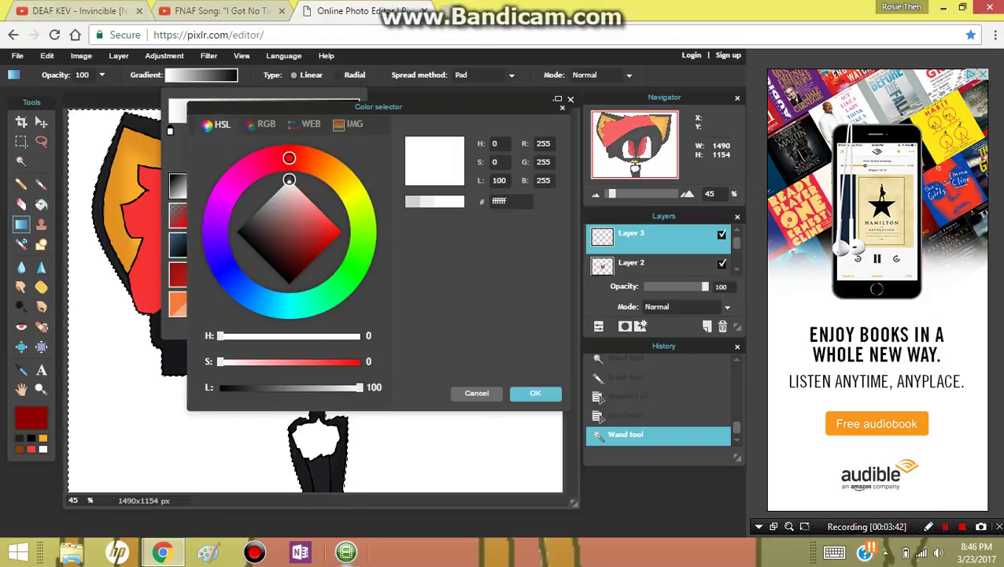
pyautogui.click(79, 11)
pyautogui.click(343, 11)
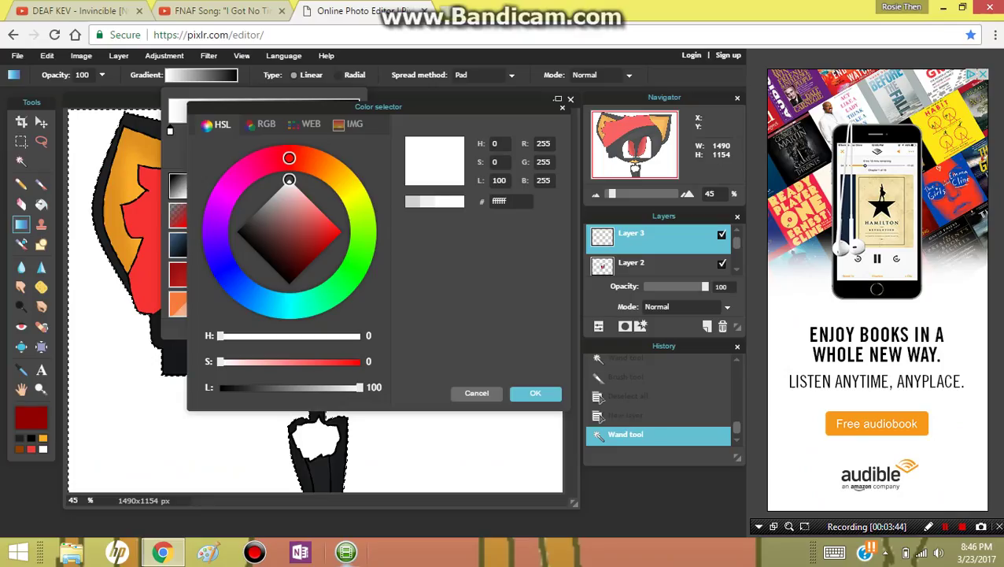
# - Set the gradient's colours to 1e1f21 and f73434, and fill the selected background on Layer 3 diagonally from the right ear's tip to between the eyes
pyautogui.click(323, 465)
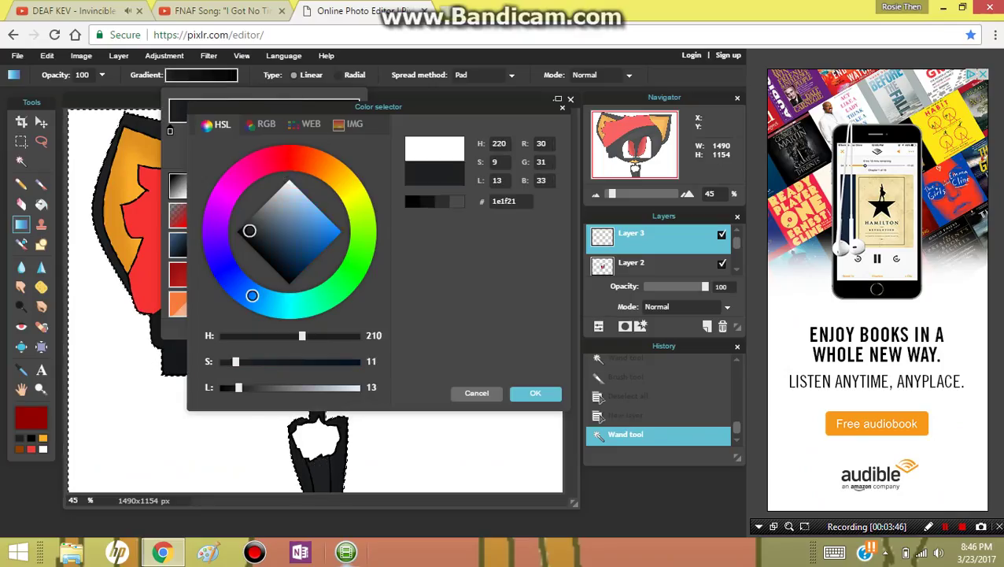
pyautogui.click(535, 393)
pyautogui.click(358, 131)
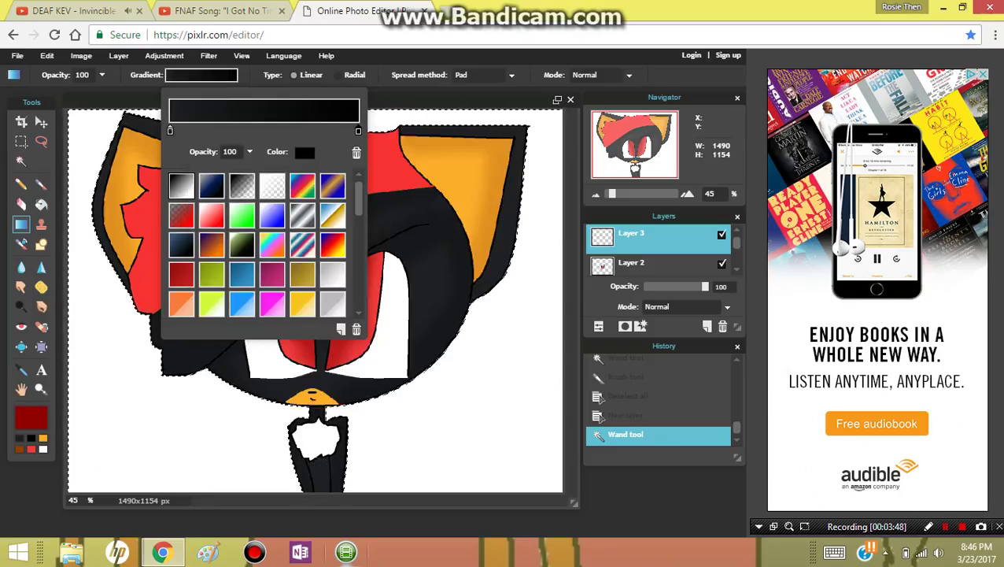
pyautogui.click(301, 132)
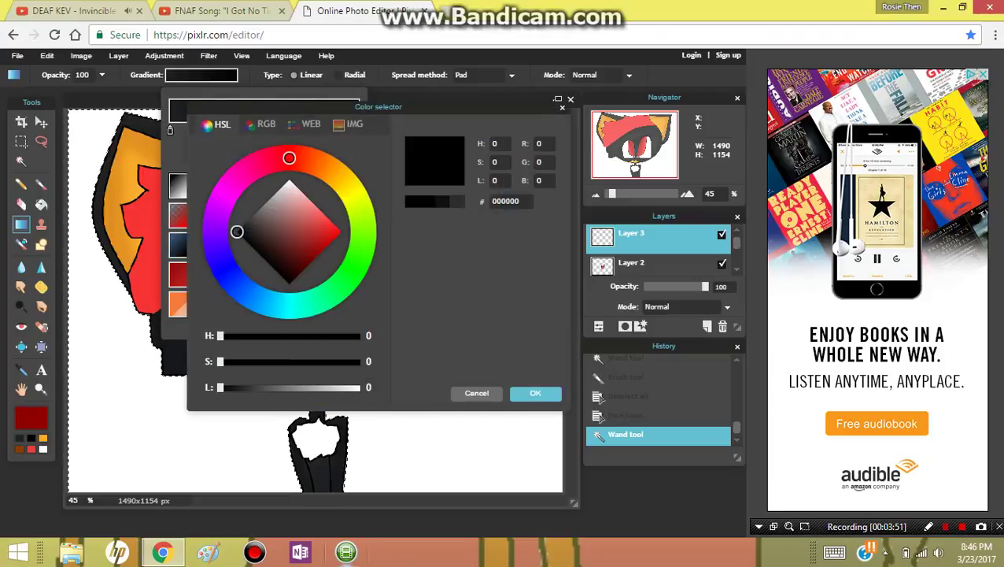
pyautogui.click(329, 223)
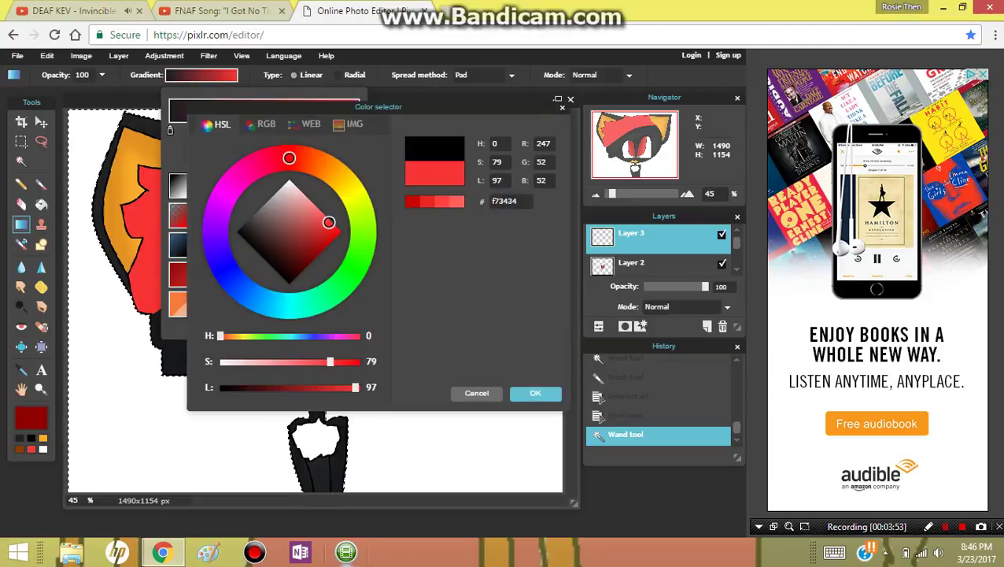
pyautogui.click(535, 393)
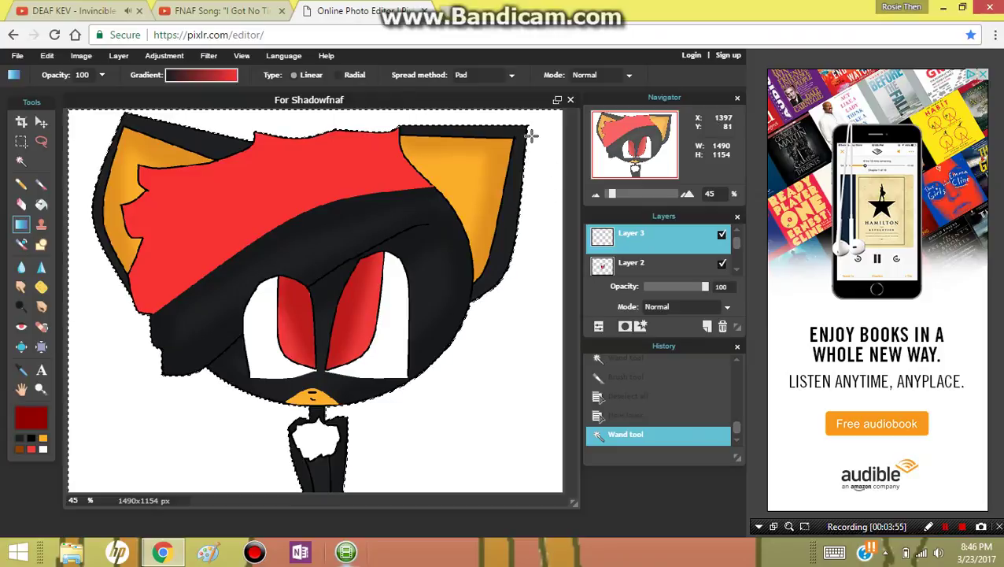
pyautogui.moveTo(532, 135); pyautogui.dragTo(322, 317)
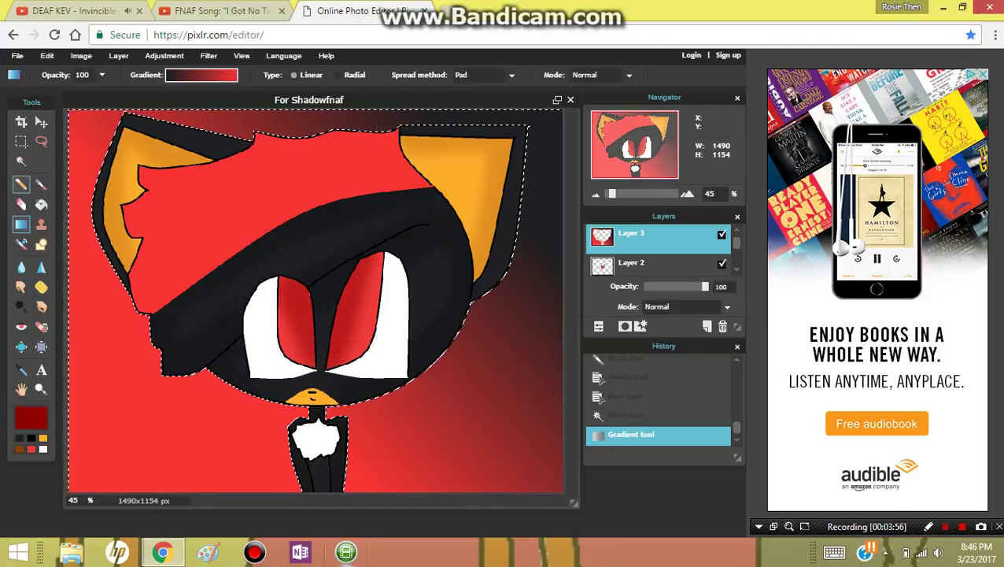
# - Add Layer 4 and paint a white glow around the character's outline with the soft 200-size brush, at layer opacity 18
pyautogui.click(41, 184)
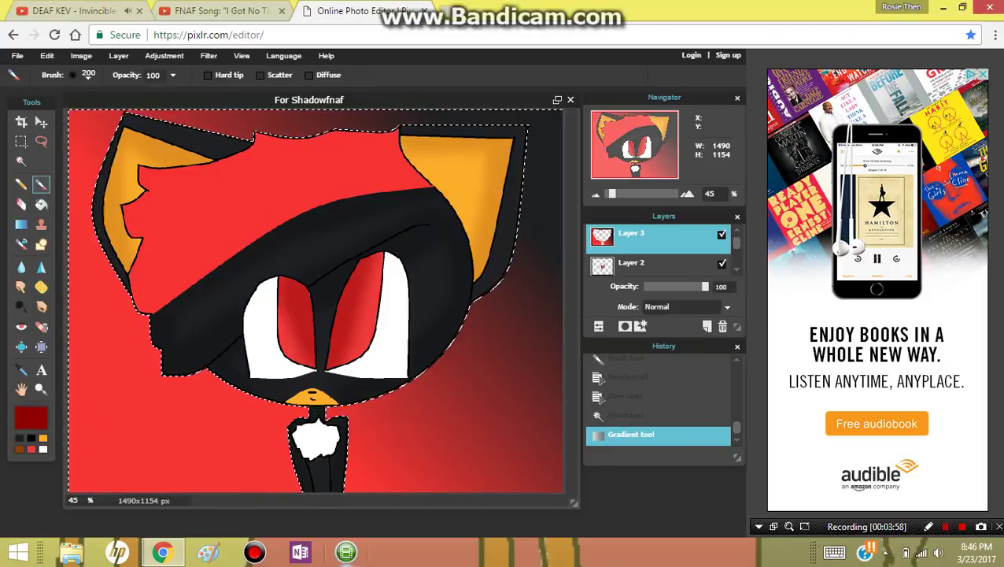
pyautogui.click(30, 418)
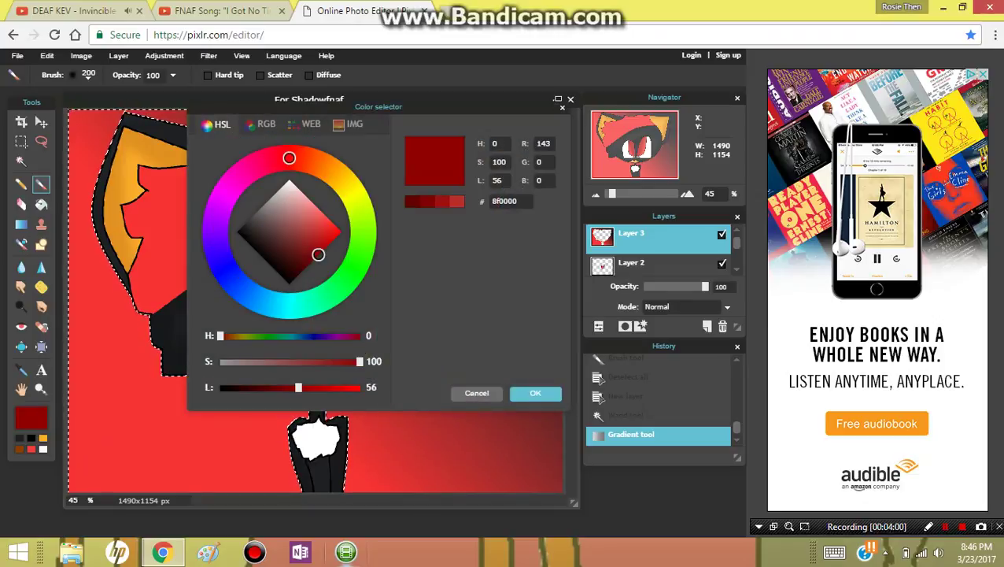
pyautogui.click(535, 393)
pyautogui.click(707, 327)
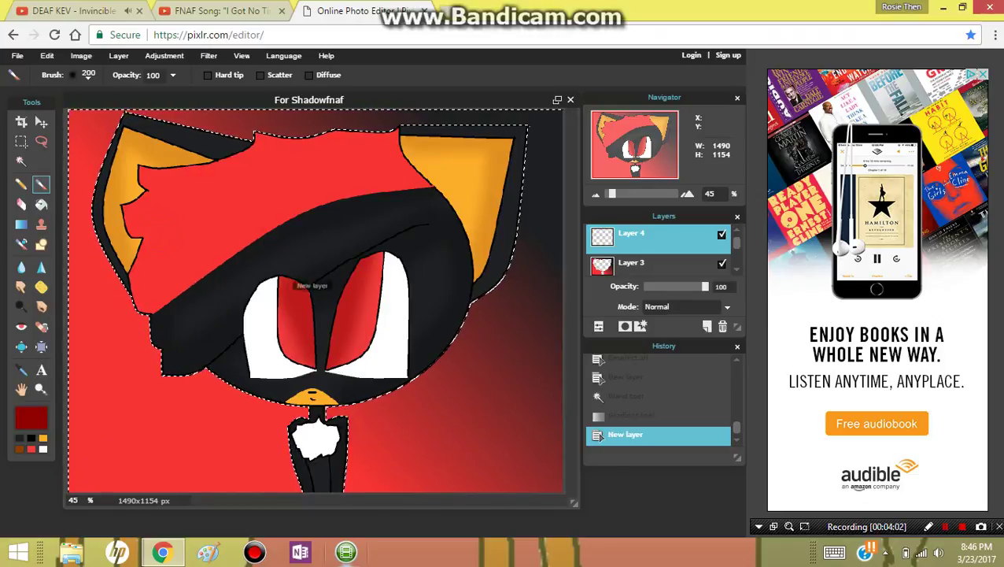
pyautogui.click(31, 417)
pyautogui.moveTo(317, 253); pyautogui.dragTo(289, 179)
pyautogui.press('Return')
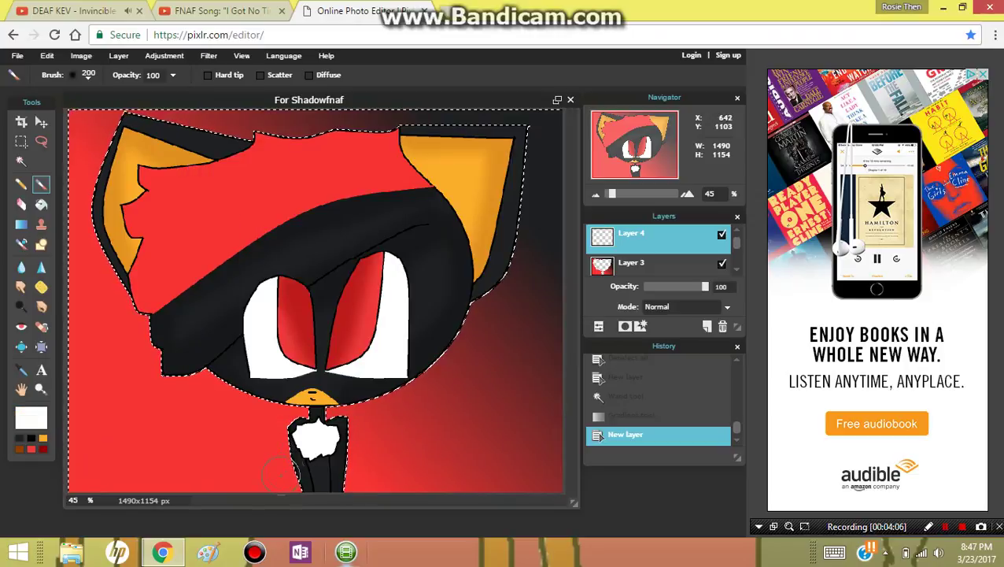
pyautogui.moveTo(292, 470)
pyautogui.mouseDown()
pyautogui.moveTo(269, 425)
pyautogui.moveTo(311, 397)
pyautogui.moveTo(267, 398)
pyautogui.moveTo(232, 388)
pyautogui.moveTo(206, 365)
pyautogui.moveTo(170, 366)
pyautogui.moveTo(117, 285)
pyautogui.moveTo(82, 183)
pyautogui.moveTo(116, 128)
pyautogui.moveTo(128, 118)
pyautogui.moveTo(255, 144)
pyautogui.moveTo(355, 123)
pyautogui.moveTo(537, 132)
pyautogui.moveTo(501, 228)
pyautogui.moveTo(493, 259)
pyautogui.moveTo(514, 201)
pyautogui.moveTo(500, 259)
pyautogui.moveTo(463, 331)
pyautogui.moveTo(423, 381)
pyautogui.moveTo(333, 415)
pyautogui.moveTo(342, 429)
pyautogui.moveTo(336, 512)
pyautogui.mouseUp()
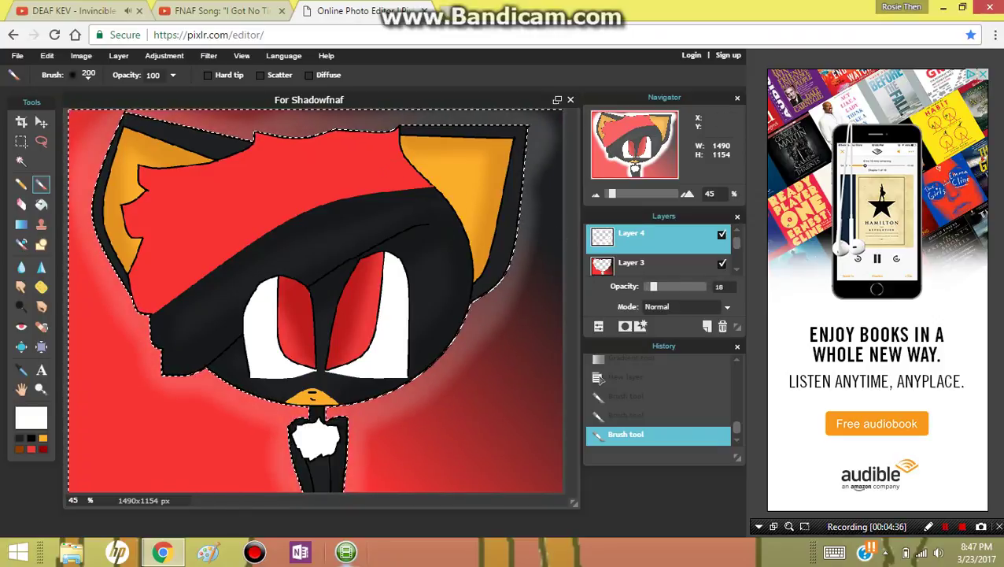
# - Add Layer 5 and place the text "Shadowfnaf" in red bd1a1a on the background below the character's left side
pyautogui.hotkey('ctrl', 'shift', 'n')
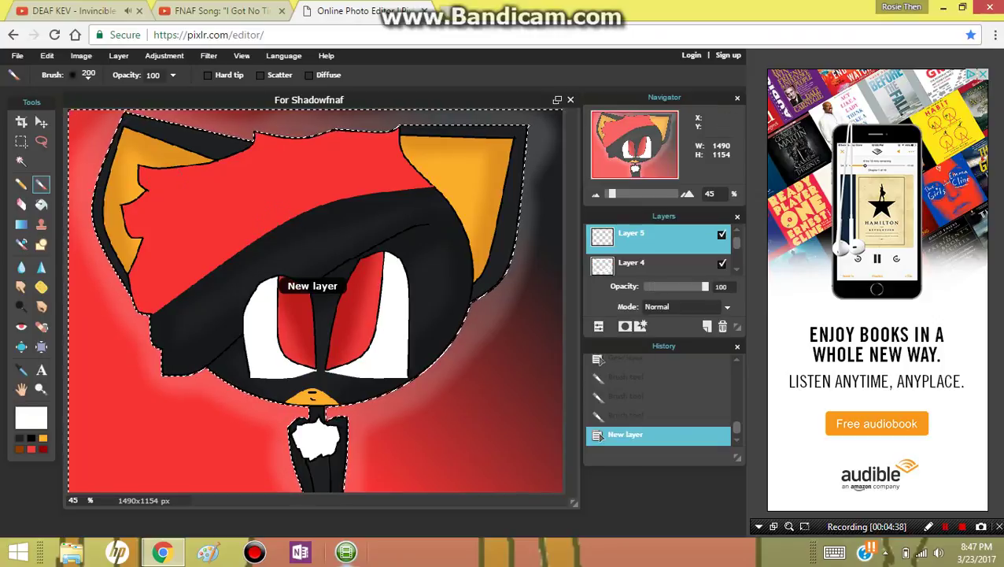
pyautogui.press('t')
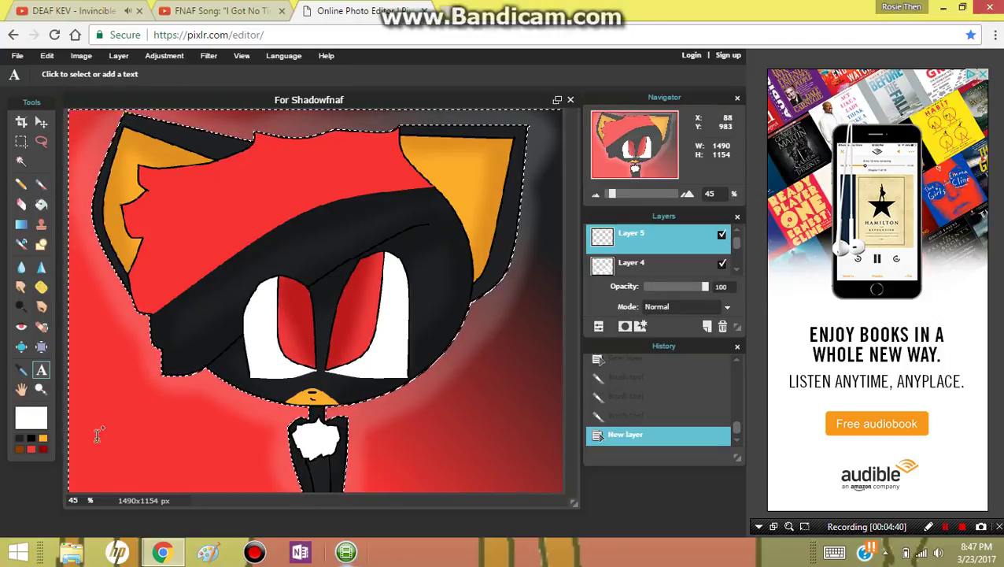
pyautogui.click(30, 418)
pyautogui.click(321, 237)
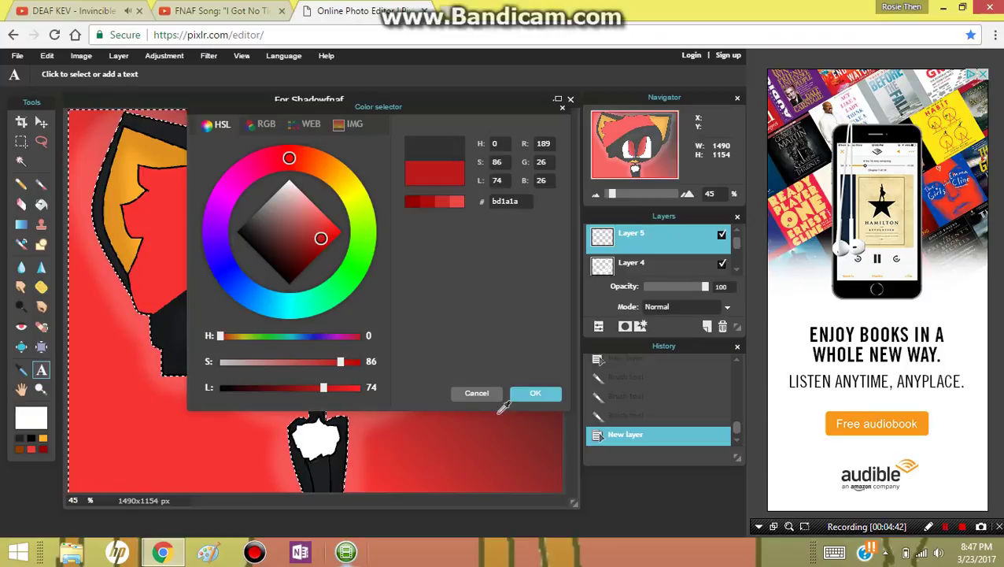
pyautogui.click(526, 394)
pyautogui.click(131, 433)
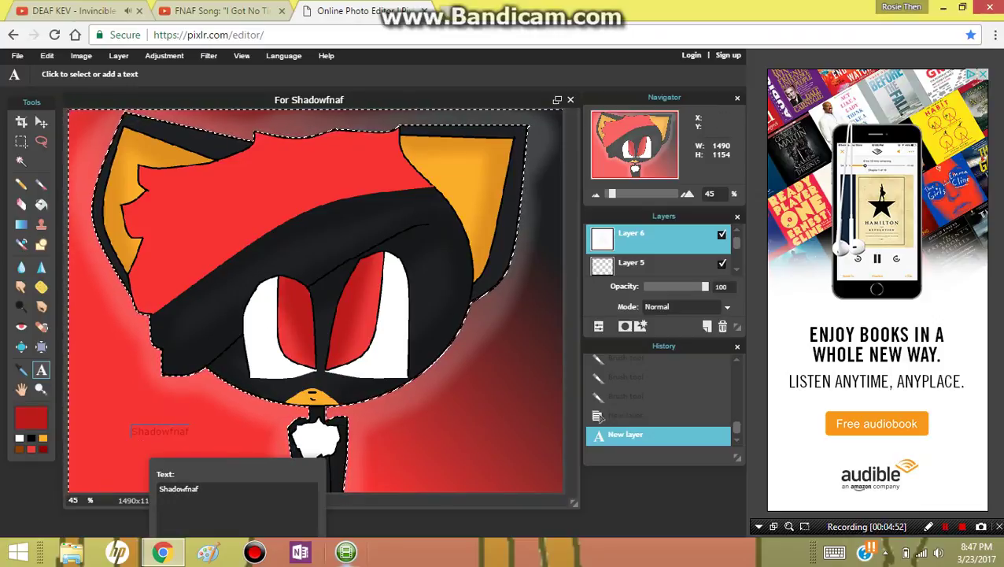
# - Move the text dialog clear of the canvas edge and recolour the Shadowfnaf text white
pyautogui.moveTo(236, 467); pyautogui.dragTo(351, 310)
pyautogui.click(409, 439)
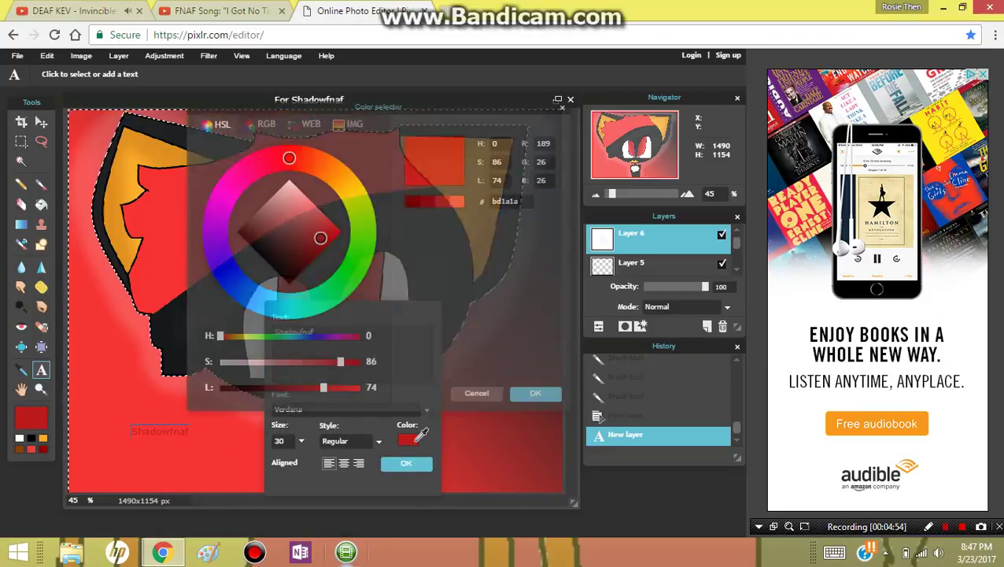
pyautogui.moveTo(320, 238); pyautogui.dragTo(289, 178)
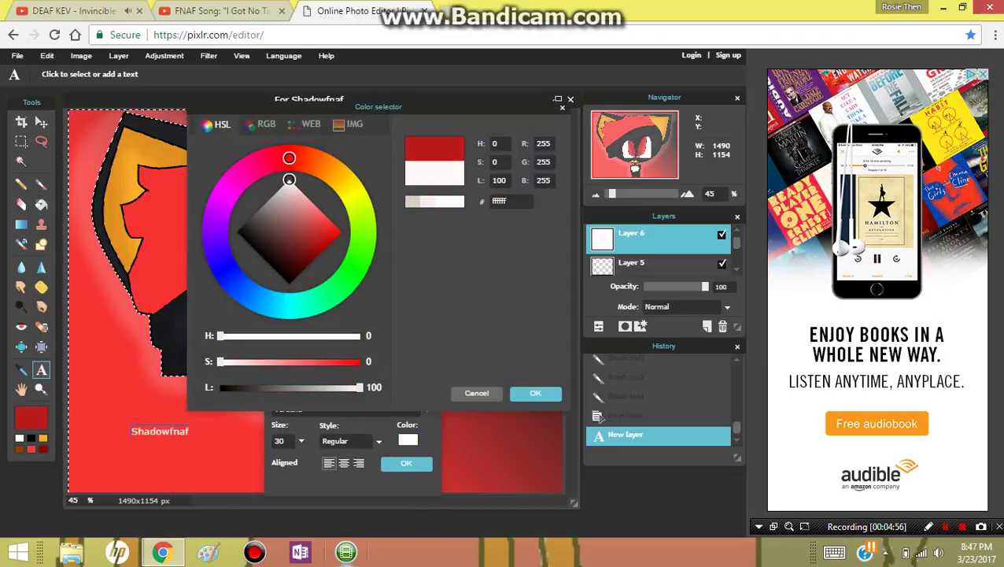
pyautogui.click(535, 393)
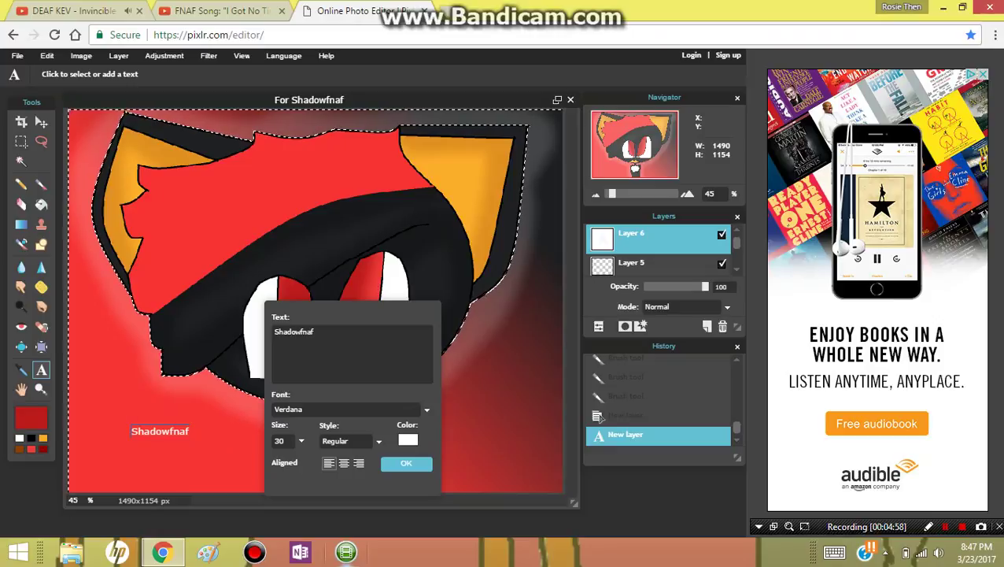
# - Set the Shadowfnaf text's size to 100 and position it in the picture's lower-left corner
pyautogui.write('300')
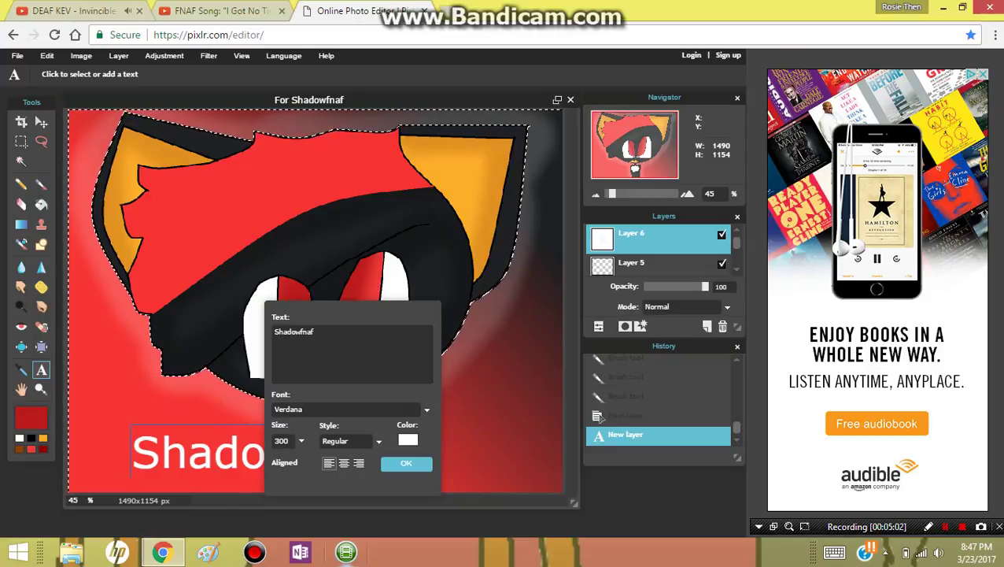
pyautogui.moveTo(221, 421)
pyautogui.mouseDown()
pyautogui.moveTo(221, 212)
pyautogui.moveTo(161, 348)
pyautogui.moveTo(149, 421)
pyautogui.moveTo(218, 405)
pyautogui.mouseUp()
pyautogui.press('BackSpace')
pyautogui.press('BackSpace')
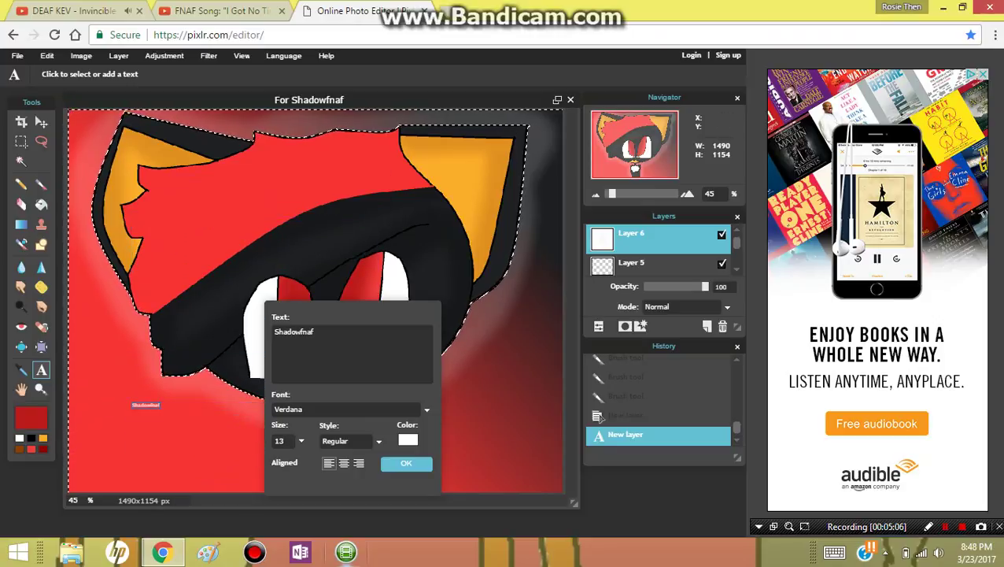
pyautogui.write('00')
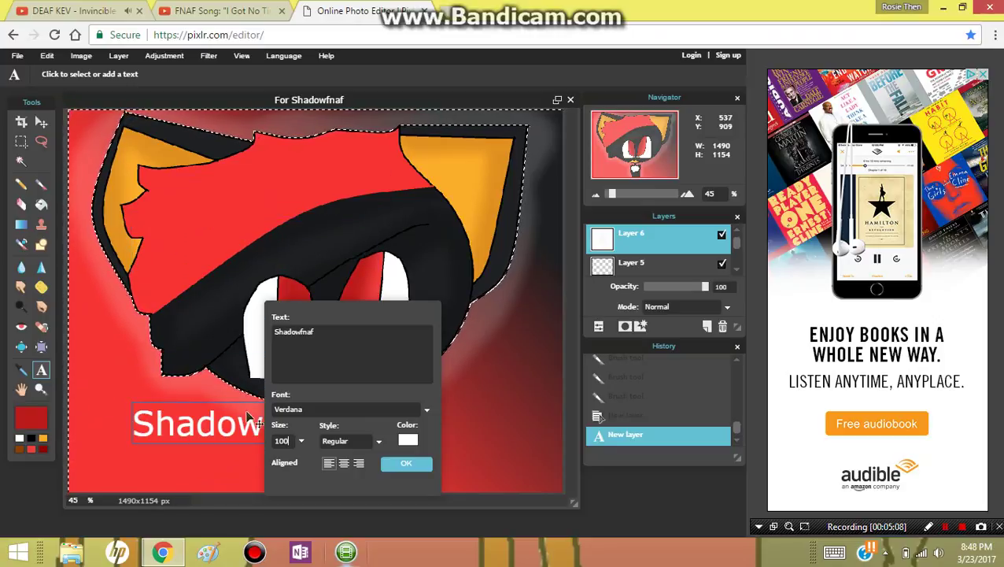
pyautogui.moveTo(231, 399); pyautogui.dragTo(180, 429)
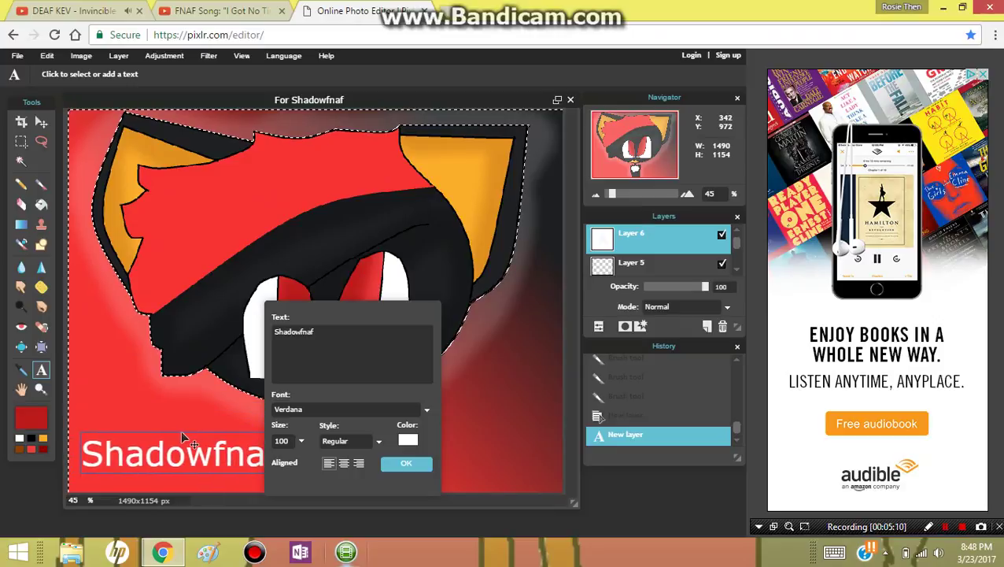
pyautogui.click(405, 463)
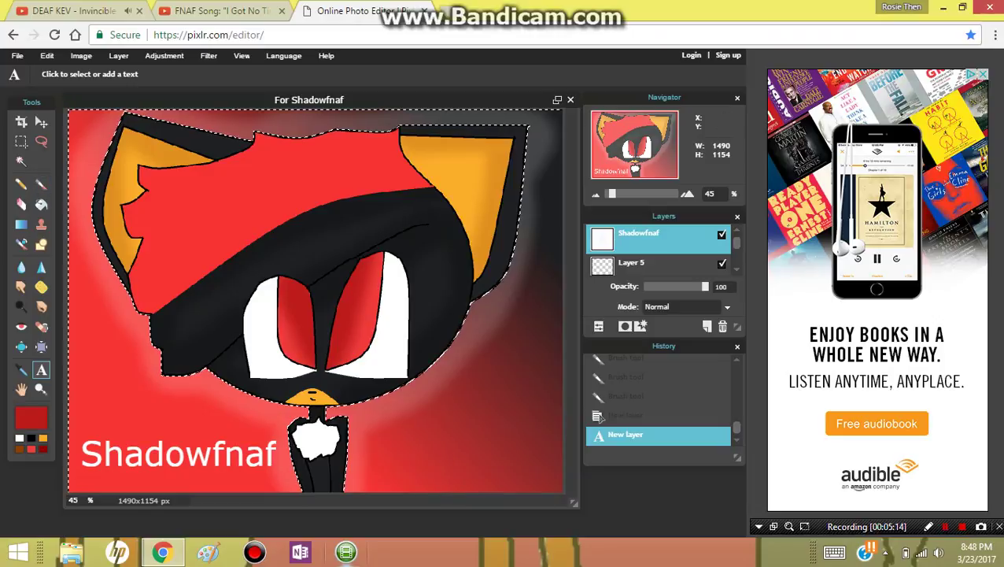
# - Paint a soft white glow behind the Shadowfnaf text on Layer 5, set the layer's opacity to 40 and clear the selection
pyautogui.click(645, 265)
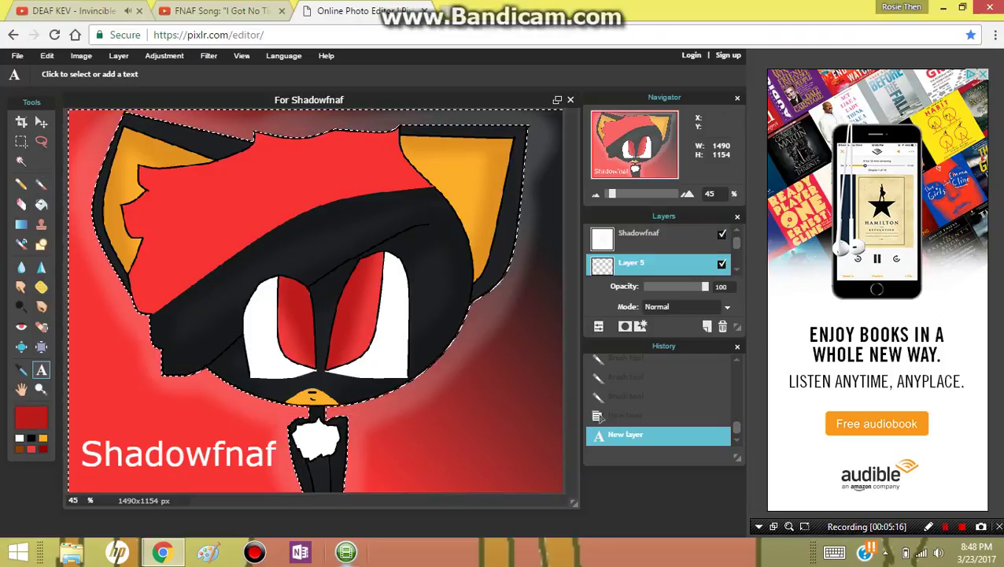
pyautogui.press('x')
pyautogui.press('b')
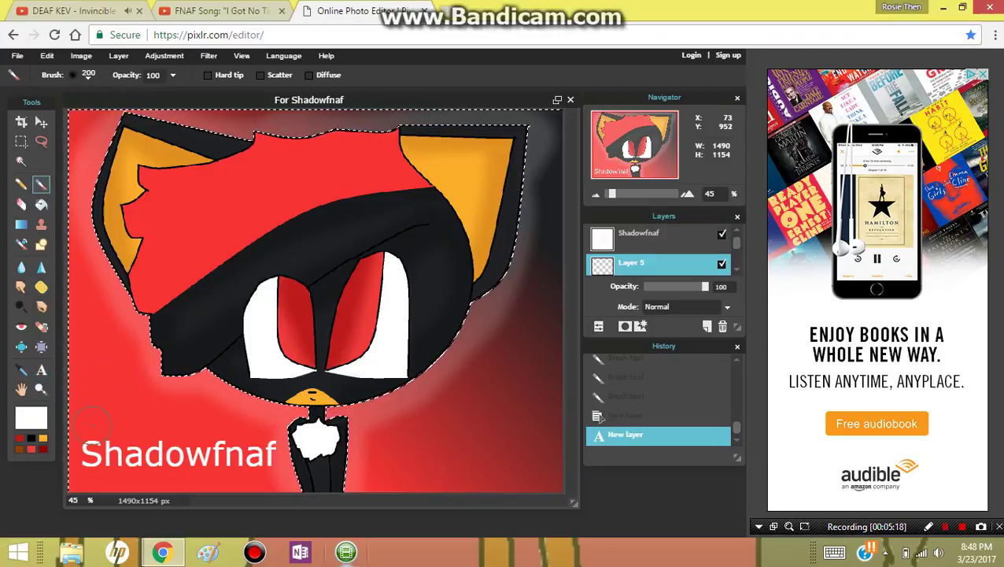
pyautogui.moveTo(91, 445)
pyautogui.mouseDown()
pyautogui.moveTo(88, 470)
pyautogui.moveTo(109, 448)
pyautogui.moveTo(110, 464)
pyautogui.moveTo(138, 451)
pyautogui.moveTo(143, 461)
pyautogui.moveTo(166, 437)
pyautogui.moveTo(164, 460)
pyautogui.moveTo(149, 457)
pyautogui.moveTo(162, 466)
pyautogui.moveTo(218, 460)
pyautogui.moveTo(230, 447)
pyautogui.moveTo(236, 461)
pyautogui.moveTo(276, 450)
pyautogui.mouseUp()
pyautogui.moveTo(704, 287); pyautogui.dragTo(667, 287)
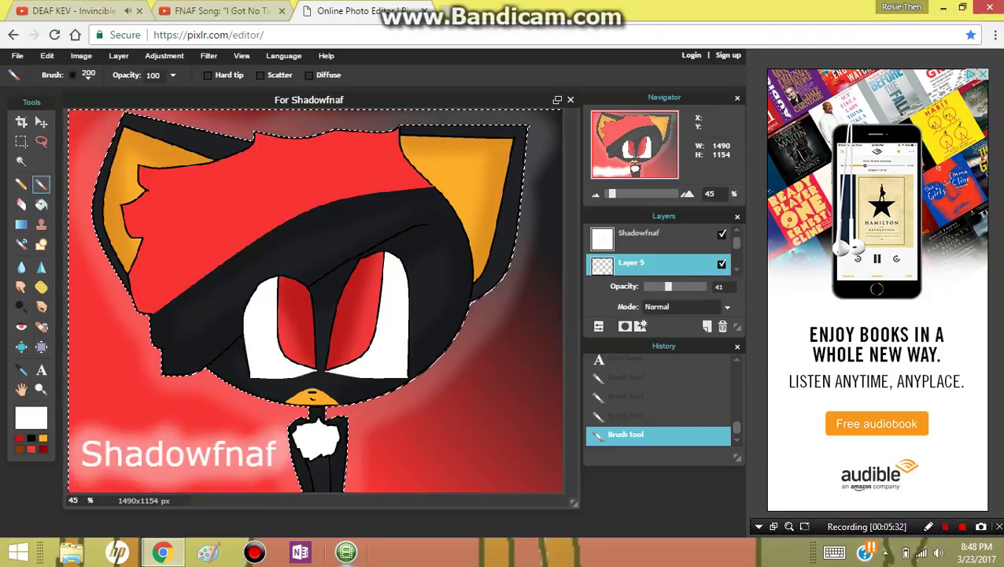
pyautogui.click(42, 141)
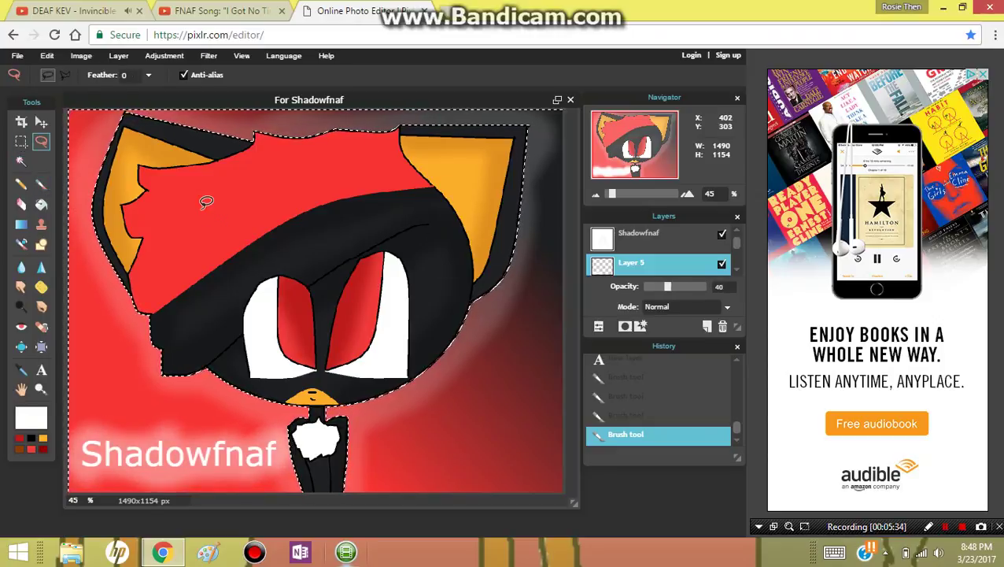
pyautogui.click(206, 200)
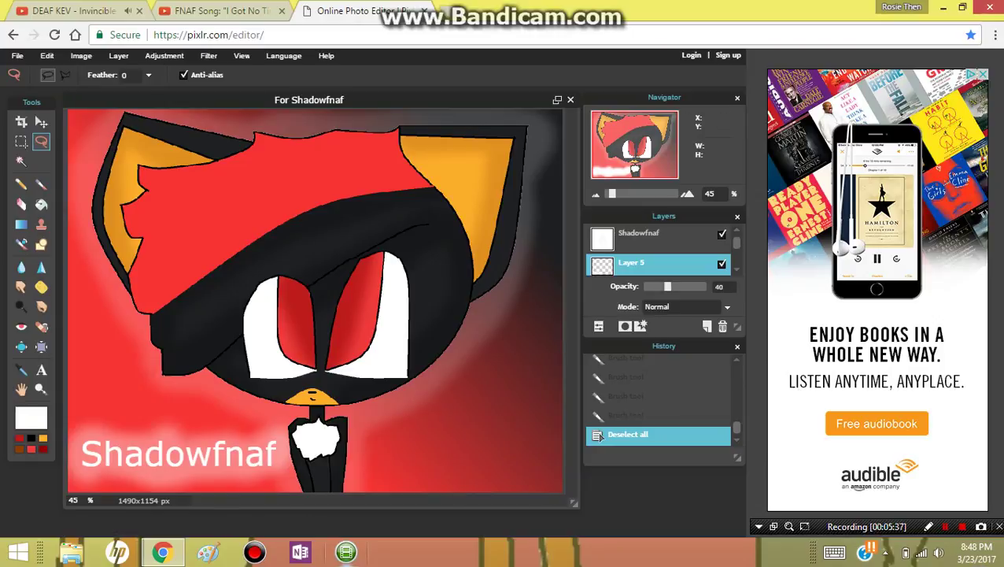
# - Switch to Paint and view the finished For Shadowfnaf picture full screen
pyautogui.click(946, 527)
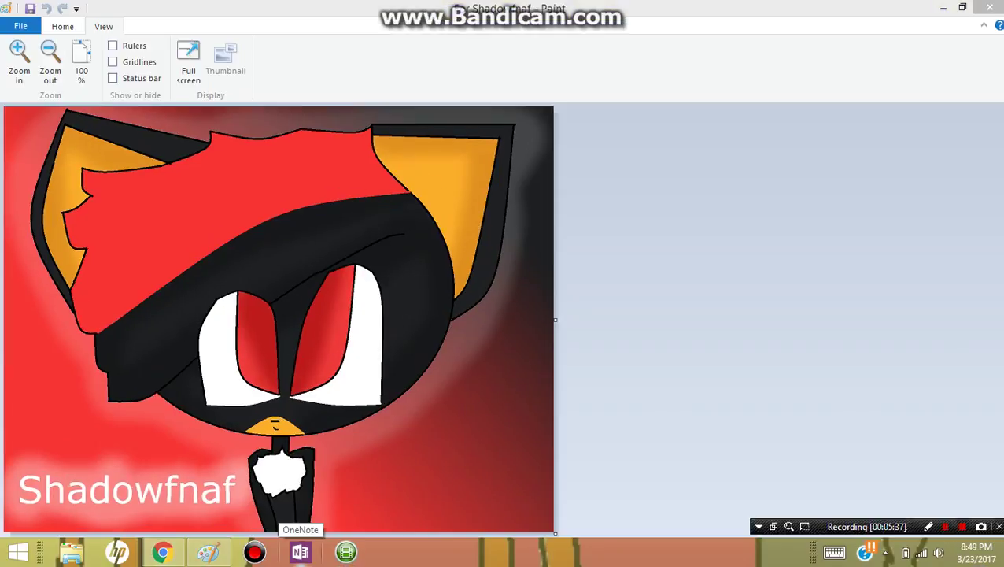
pyautogui.click(188, 63)
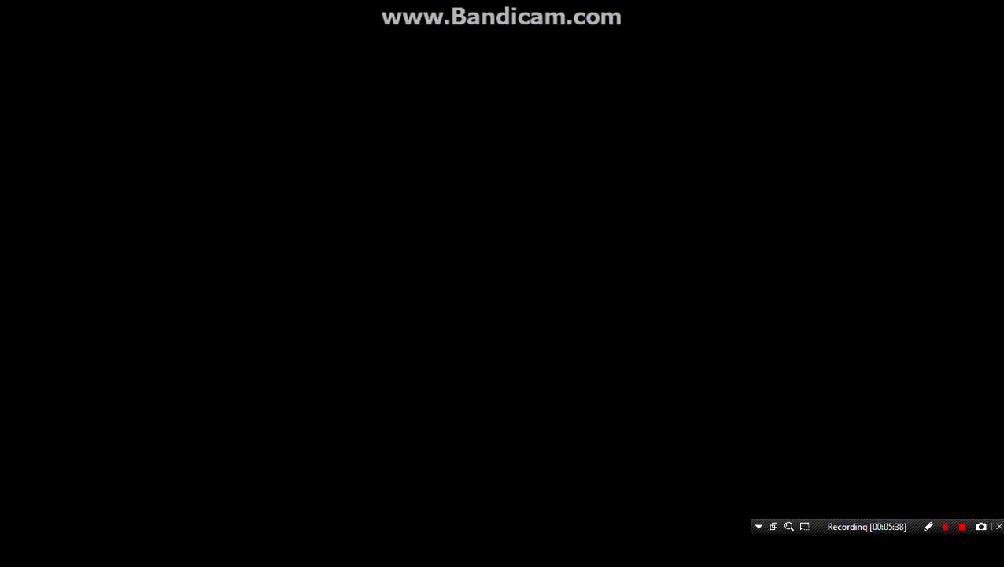